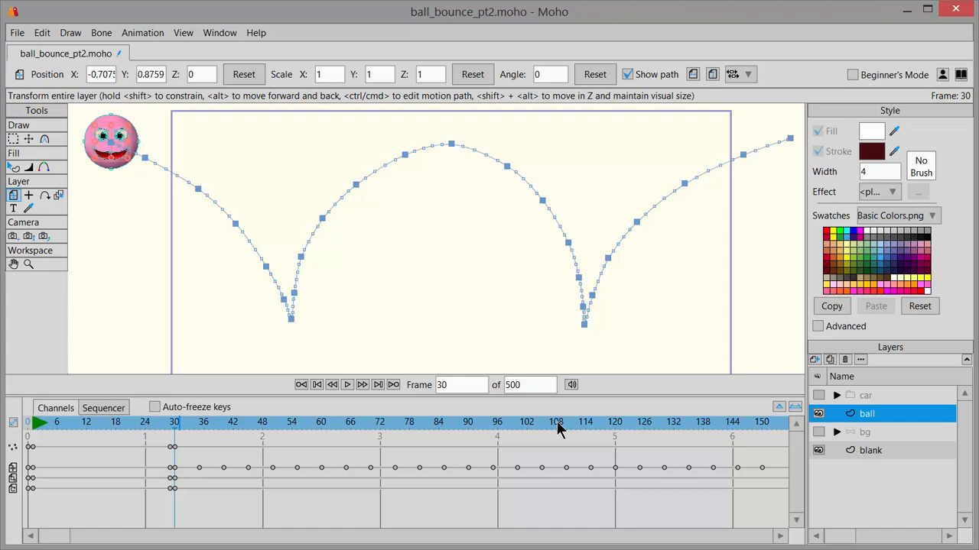
Step: Stretch the ball layer at frame 45 with scale X 0.7 and Y 1.2, and reset its scale at frame 55
{"action": "left_click", "coordinate": [249, 434]}
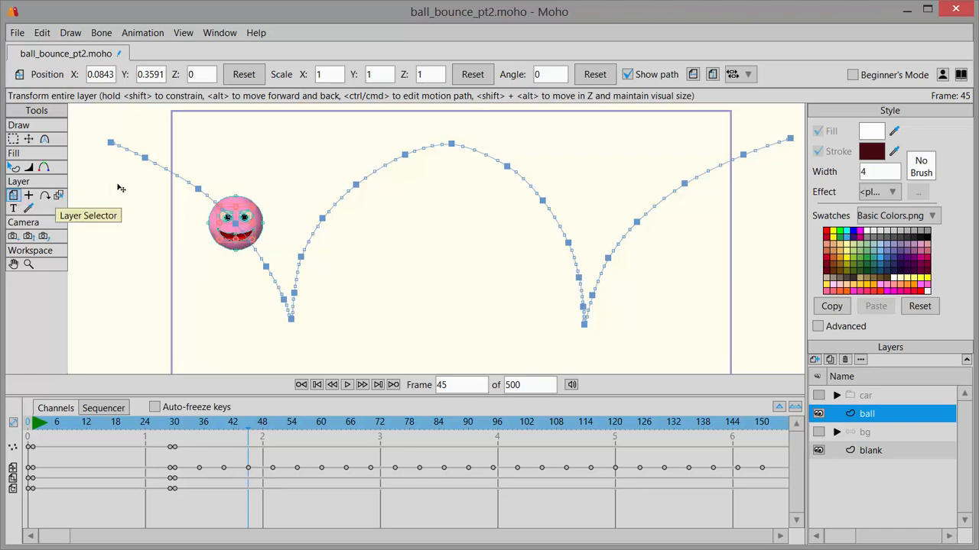
{"action": "double_click", "coordinate": [318, 73]}
{"action": "key", "text": "BackSpace"}
{"action": "type", "text": ".7"}
{"action": "double_click", "coordinate": [367, 73]}
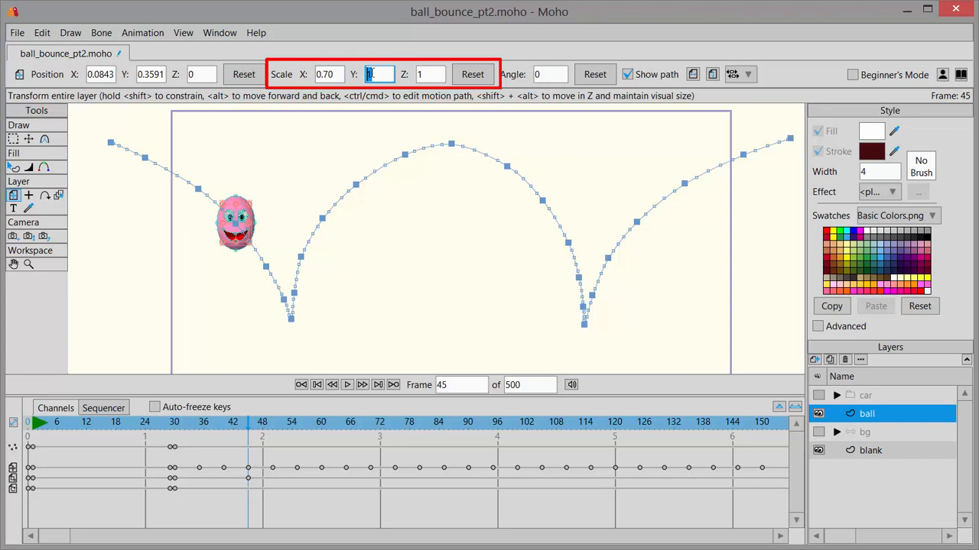
{"action": "left_click", "coordinate": [369, 73]}
{"action": "type", "text": "2"}
{"action": "key", "text": "Return"}
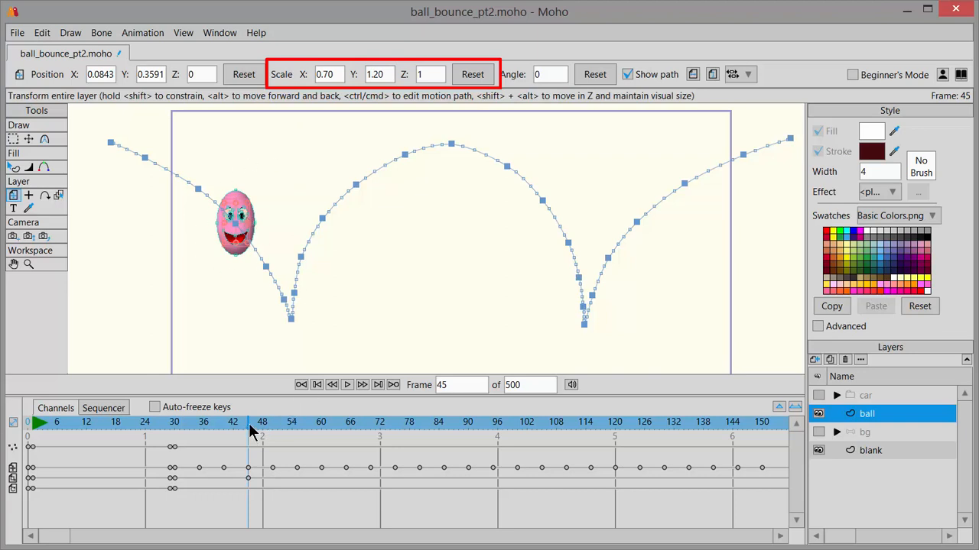
{"action": "left_click_drag", "start_coordinate": [250, 428], "coordinate": [300, 434]}
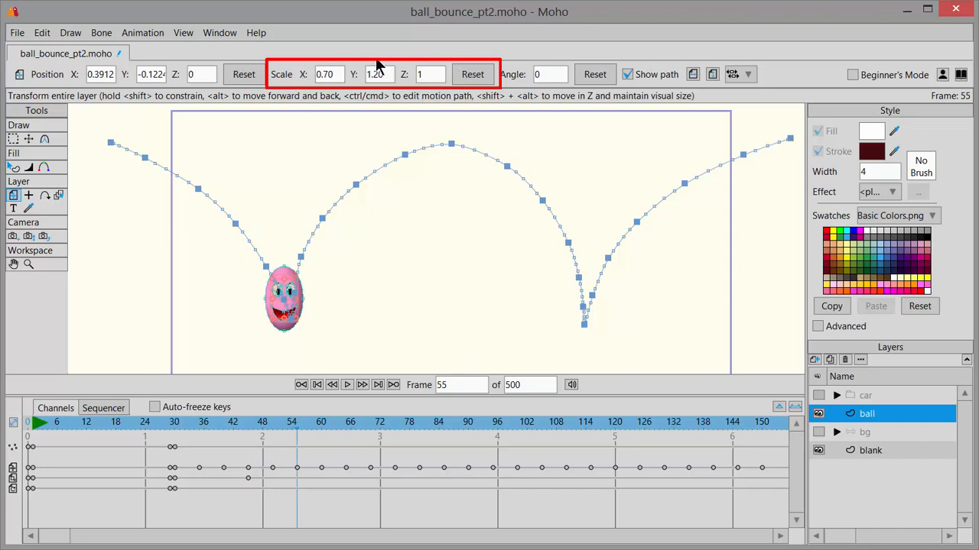
{"action": "left_click", "coordinate": [472, 78]}
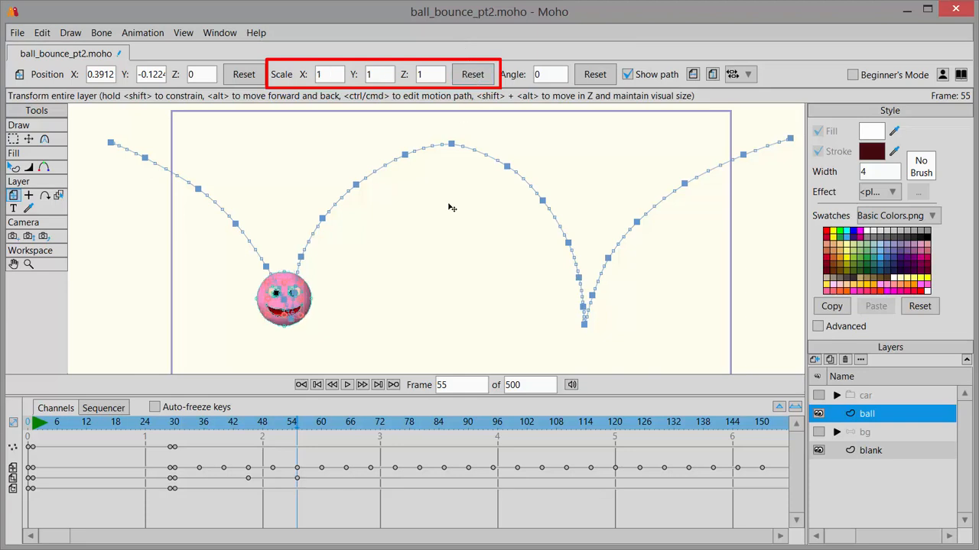
Step: Squash the ball layer at frame 60 with scale X 1.2 and Y 0.7, and reset its scale at frame 65
{"action": "left_click_drag", "start_coordinate": [300, 431], "coordinate": [320, 429]}
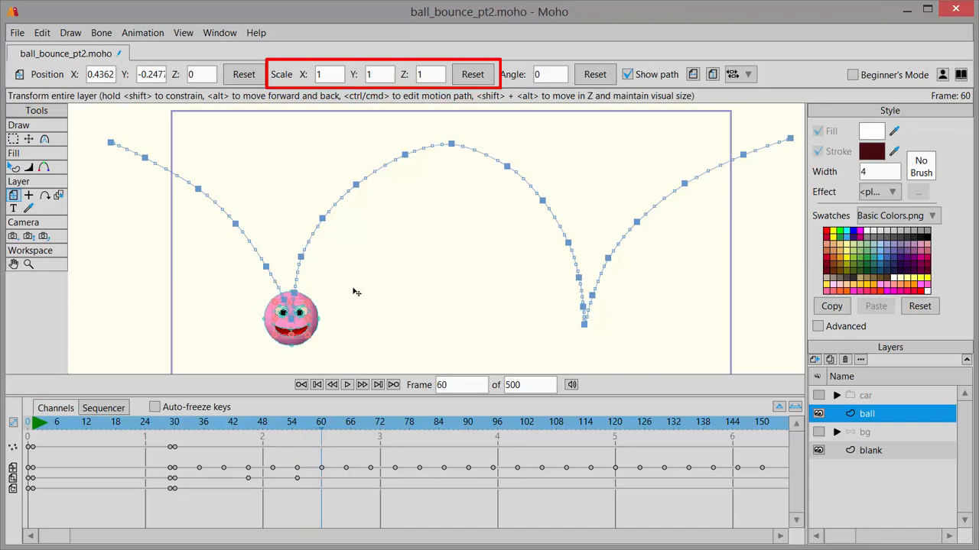
{"action": "left_click", "coordinate": [326, 74]}
{"action": "type", "text": "1.2"}
{"action": "left_click", "coordinate": [374, 74]}
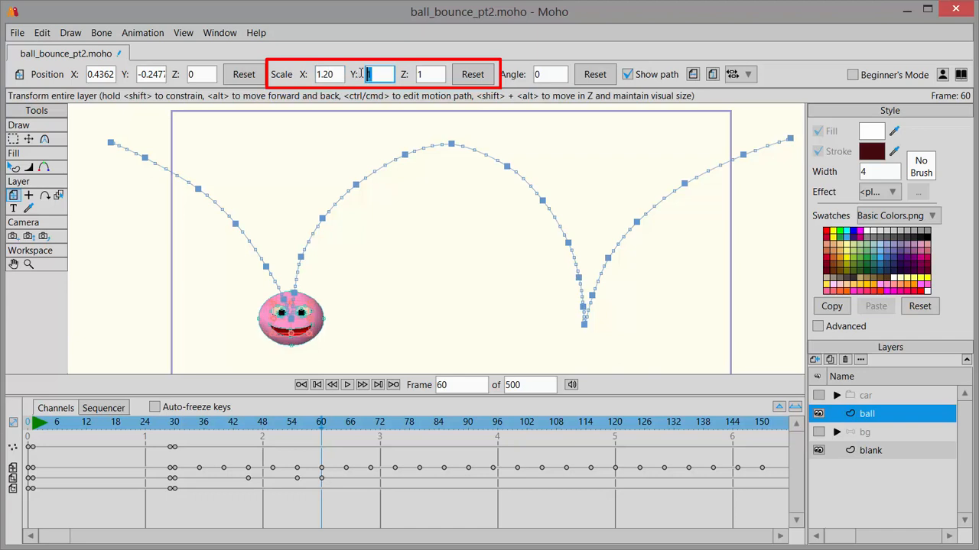
{"action": "type", "text": ".7"}
{"action": "key", "text": "Return"}
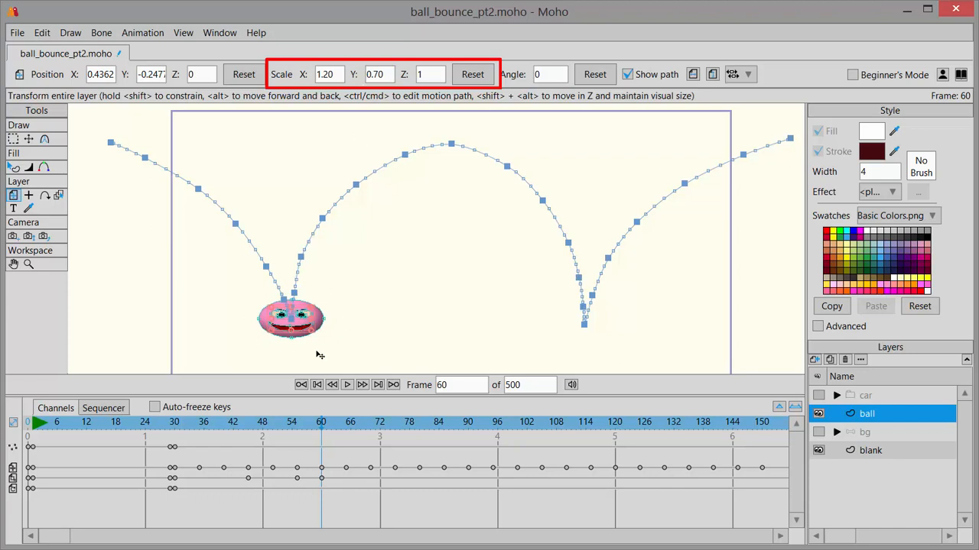
{"action": "left_click", "coordinate": [331, 430]}
{"action": "left_click_drag", "start_coordinate": [337, 432], "coordinate": [345, 430]}
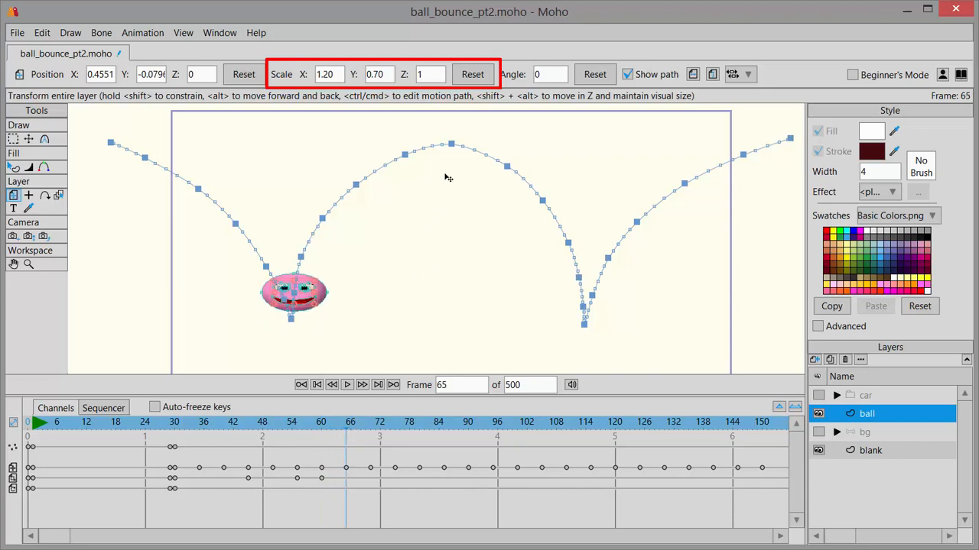
{"action": "left_click", "coordinate": [472, 76]}
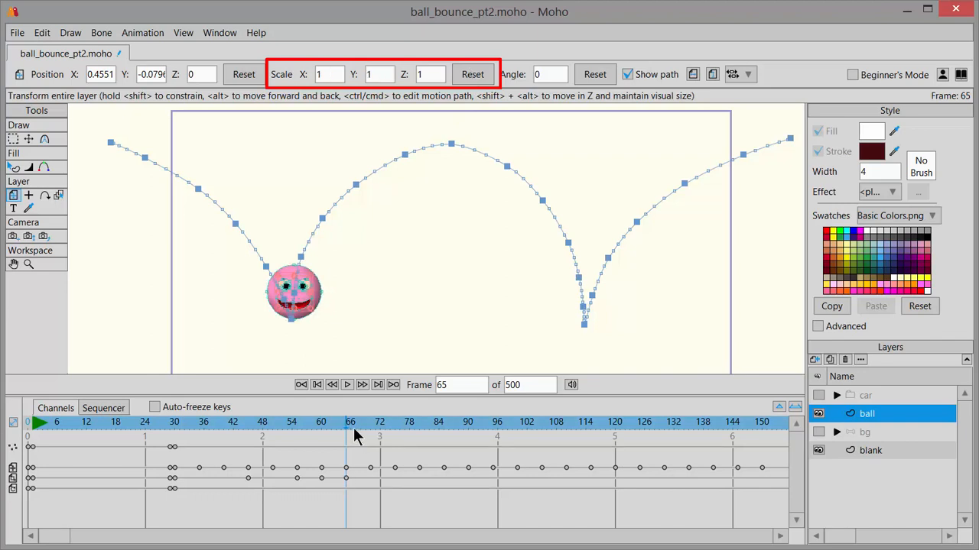
Step: Stretch the ball layer at frame 75 with scale X 0.7 and Y 1.2, and reset its scale at frame 85
{"action": "left_click_drag", "start_coordinate": [354, 432], "coordinate": [395, 426]}
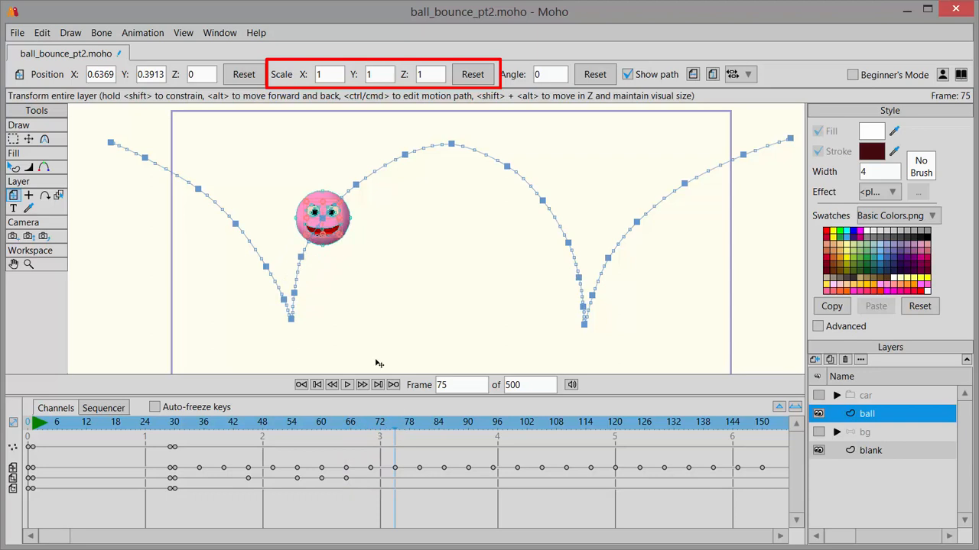
{"action": "left_click", "coordinate": [319, 74]}
{"action": "key", "text": "BackSpace"}
{"action": "type", "text": ".7"}
{"action": "left_click", "coordinate": [374, 74]}
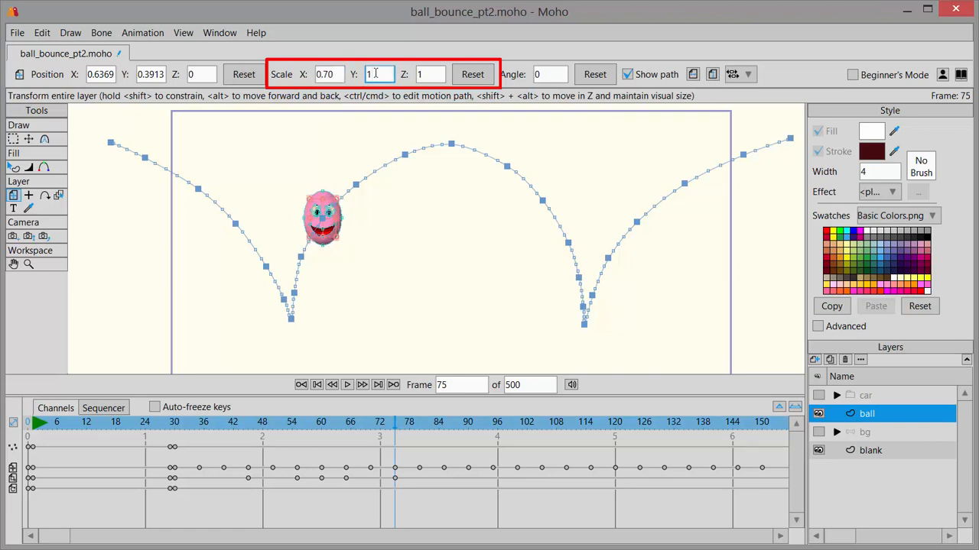
{"action": "type", "text": ".2"}
{"action": "key", "text": "Return"}
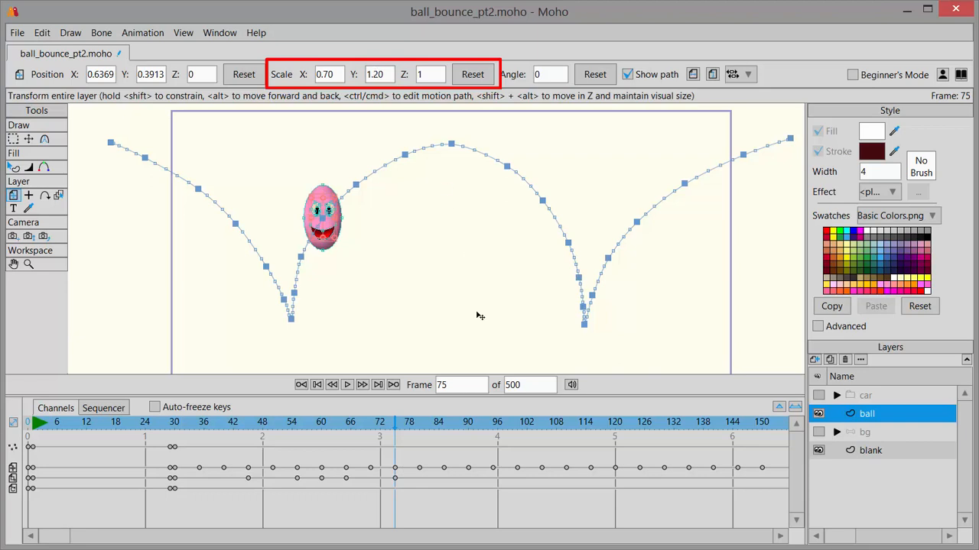
{"action": "left_click_drag", "start_coordinate": [396, 430], "coordinate": [448, 435]}
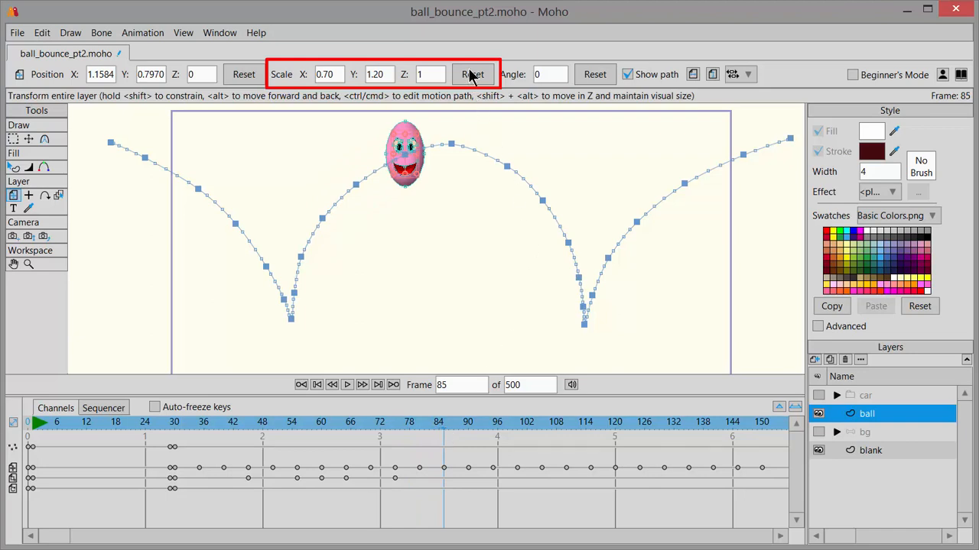
{"action": "left_click", "coordinate": [472, 75]}
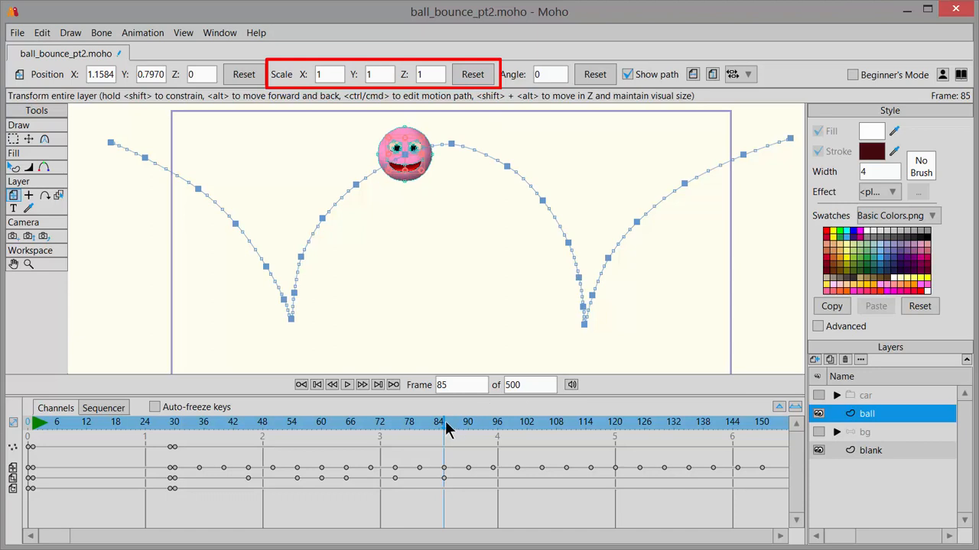
Step: Squash the ball layer at frame 90 with scale X 1.2 and Y 0.7, and reset its scale at frame 95
{"action": "left_click_drag", "start_coordinate": [444, 426], "coordinate": [471, 446]}
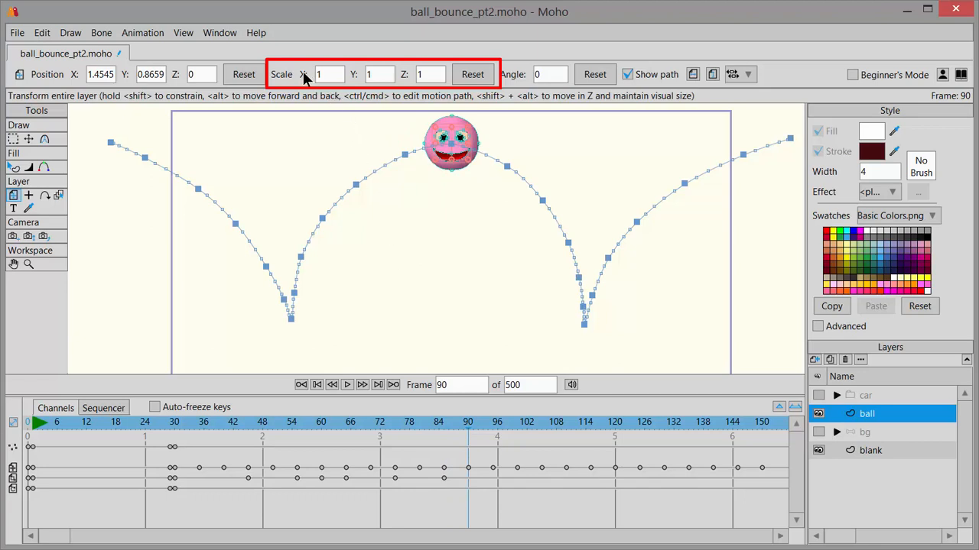
{"action": "double_click", "coordinate": [328, 75]}
{"action": "type", "text": "1.2"}
{"action": "double_click", "coordinate": [375, 73]}
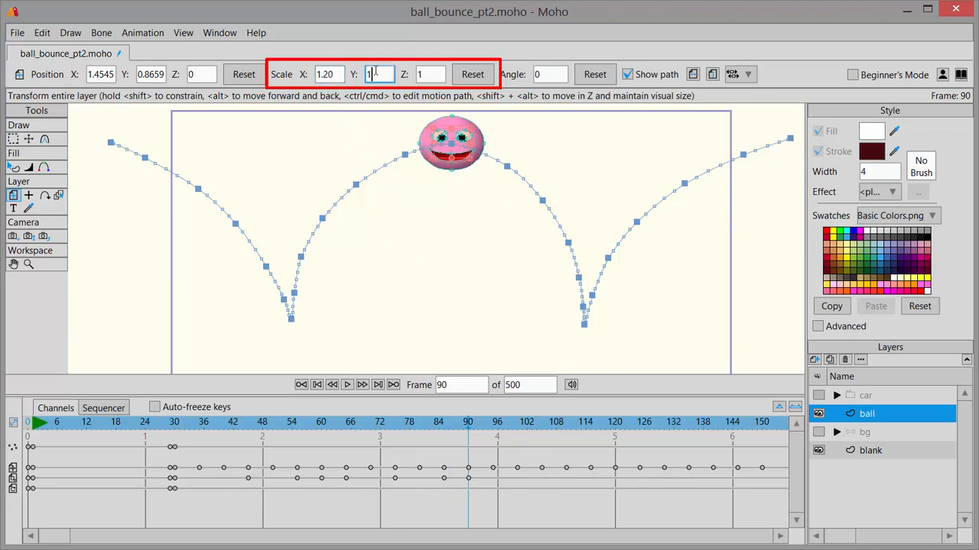
{"action": "key", "text": "BackSpace"}
{"action": "key", "text": "Return"}
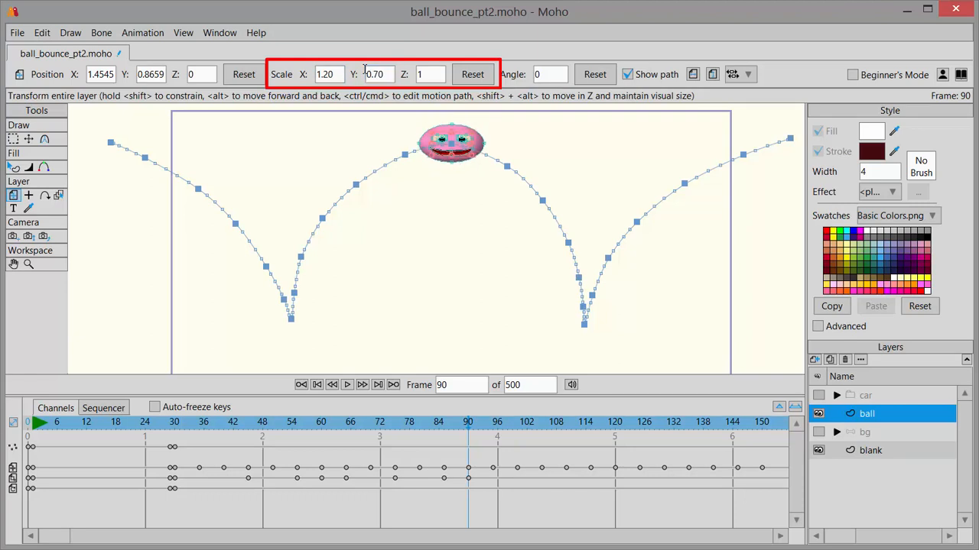
{"action": "left_click_drag", "start_coordinate": [471, 432], "coordinate": [494, 441]}
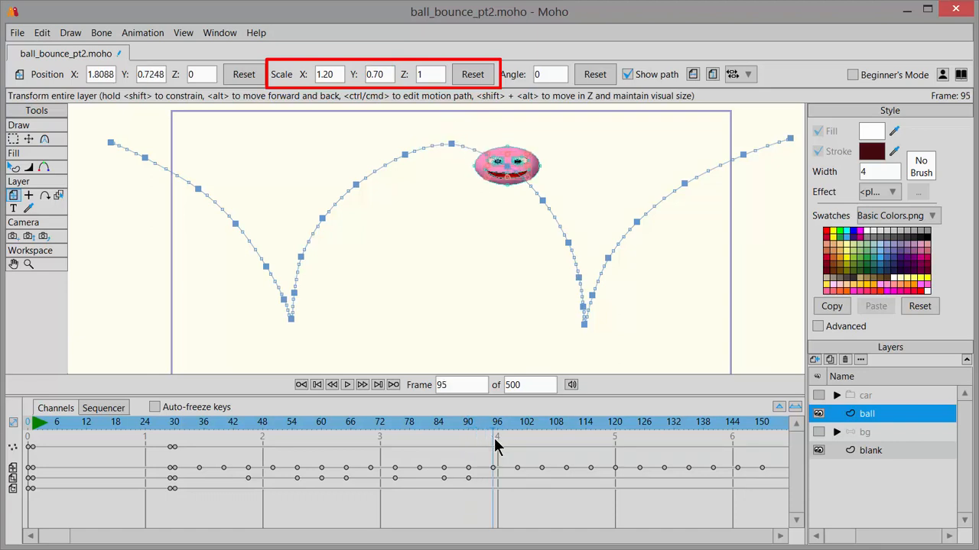
{"action": "left_click", "coordinate": [472, 75]}
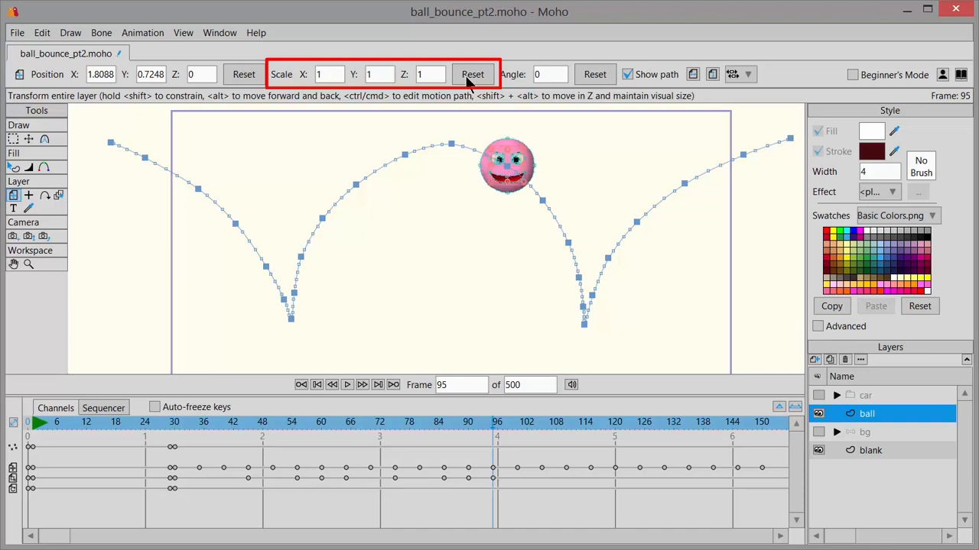
Step: Stretch the ball layer at frame 105 with scale X 0.7 and Y 1.2, and reset its scale at frame 115
{"action": "left_click", "coordinate": [502, 433]}
{"action": "left_click_drag", "start_coordinate": [509, 433], "coordinate": [542, 437]}
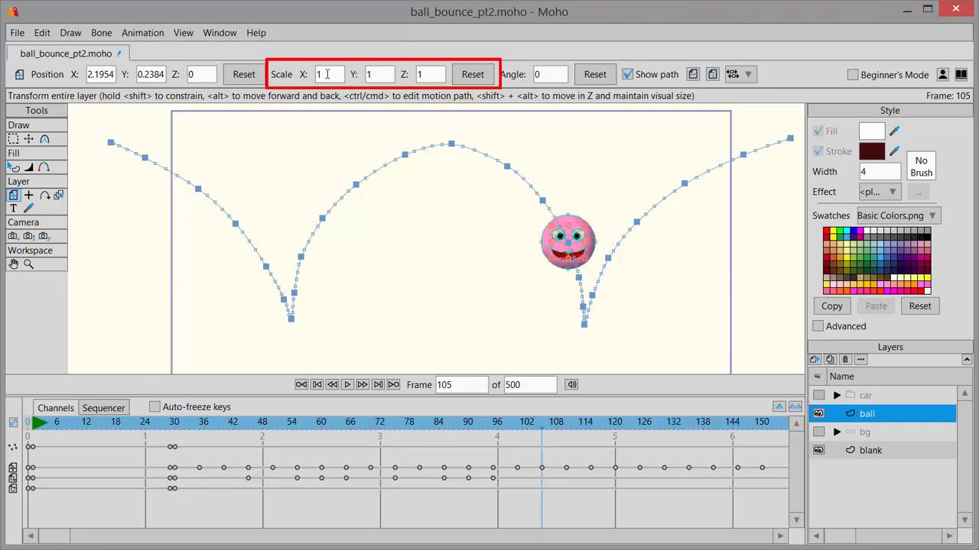
{"action": "left_click_drag", "start_coordinate": [328, 74], "coordinate": [312, 75]}
{"action": "type", "text": ".7"}
{"action": "left_click", "coordinate": [376, 74]}
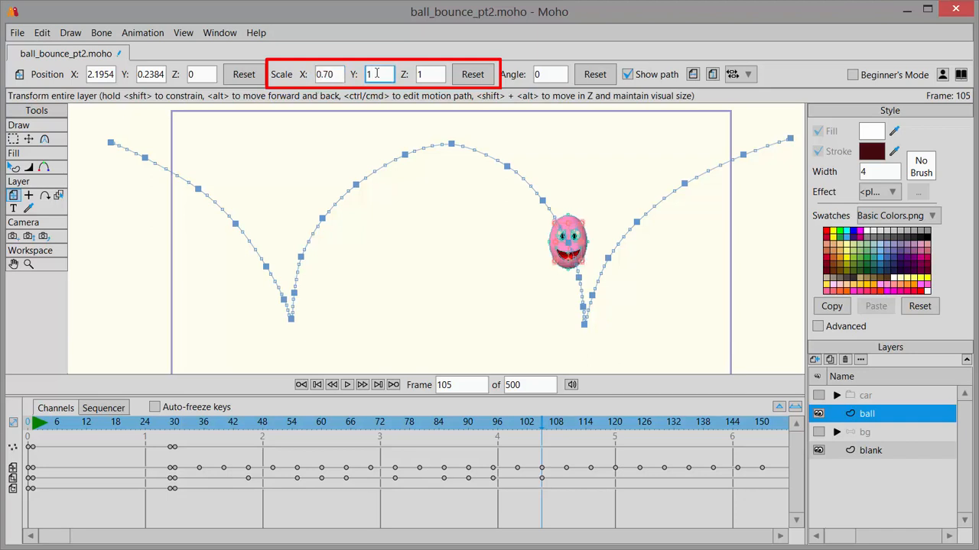
{"action": "type", "text": ".2"}
{"action": "key", "text": "Return"}
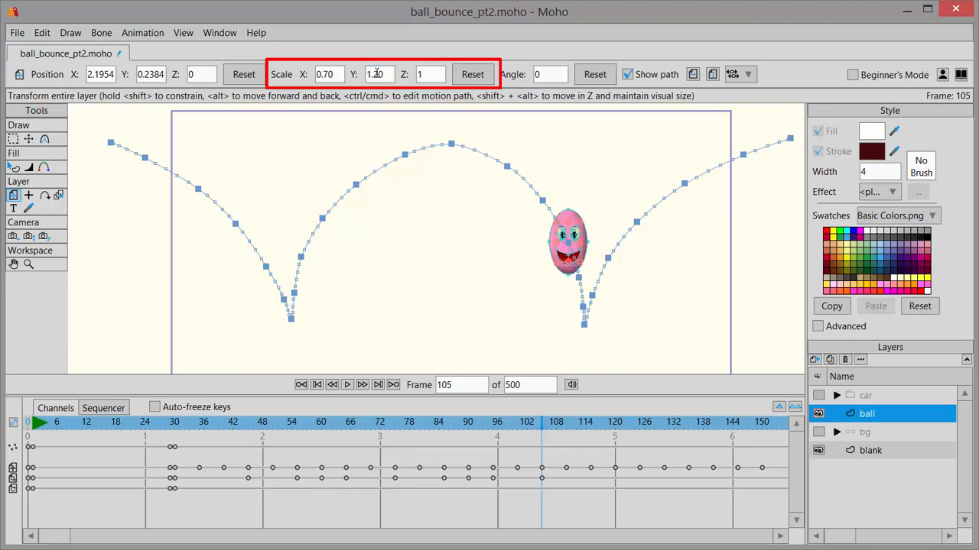
{"action": "left_click", "coordinate": [549, 433]}
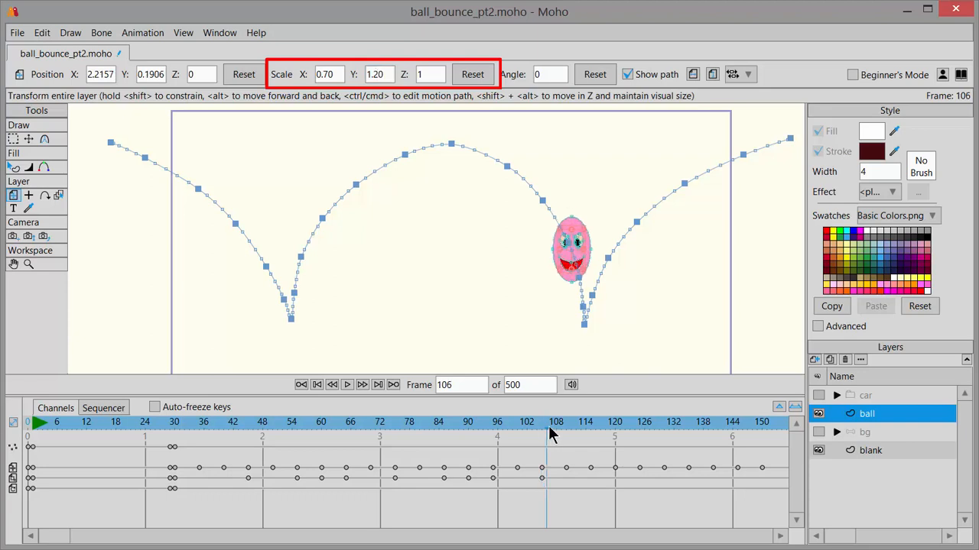
{"action": "left_click_drag", "start_coordinate": [550, 433], "coordinate": [590, 456]}
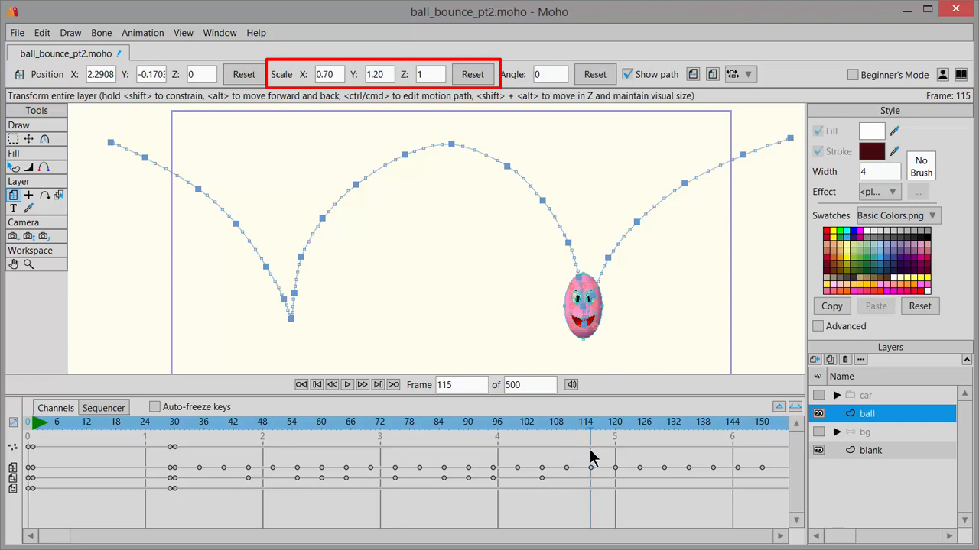
{"action": "left_click", "coordinate": [472, 75]}
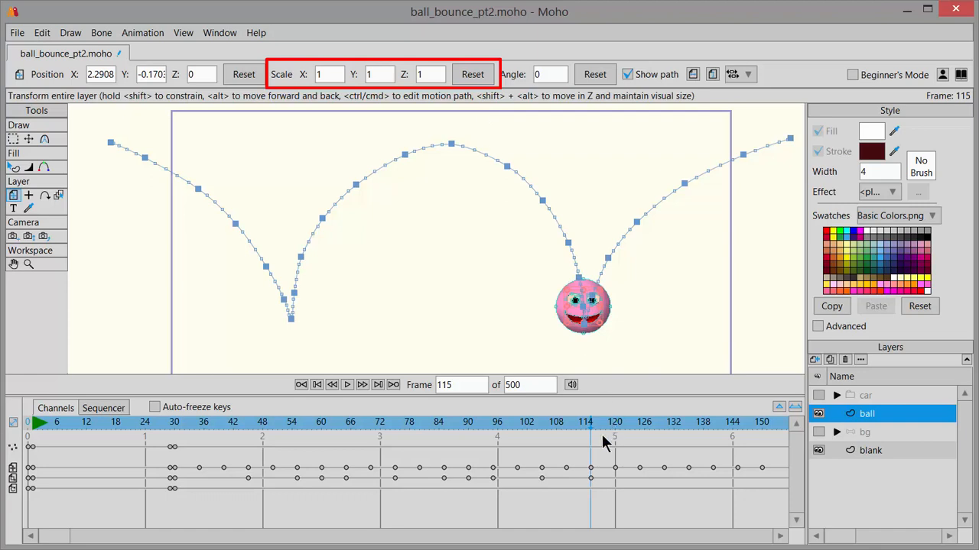
Step: Squash the ball layer at frame 120 with scale X 1.2 and Y 0.7, and reset its scale at frame 125
{"action": "left_click_drag", "start_coordinate": [589, 430], "coordinate": [613, 435]}
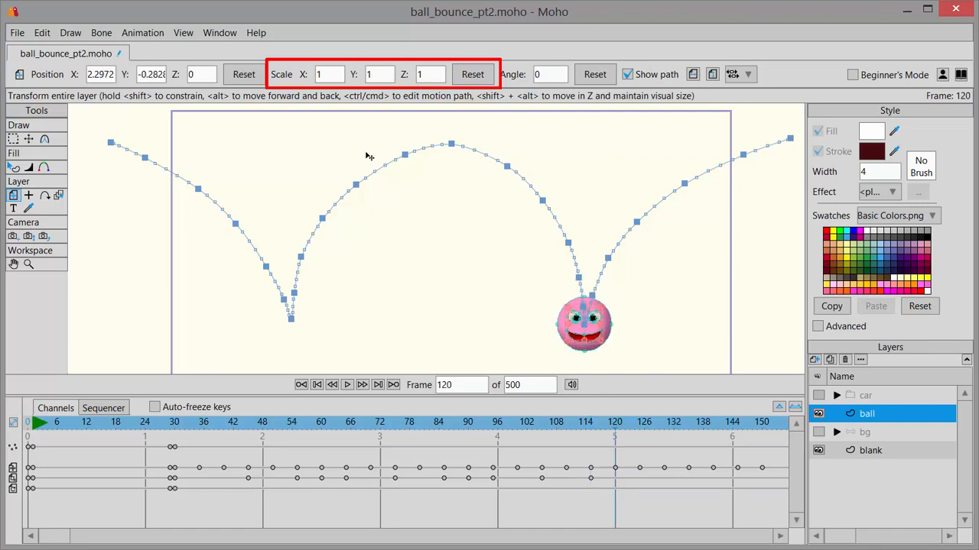
{"action": "left_click", "coordinate": [330, 74]}
{"action": "left_click_drag", "start_coordinate": [330, 74], "coordinate": [305, 71]}
{"action": "type", "text": "1.2"}
{"action": "key", "text": "Tab"}
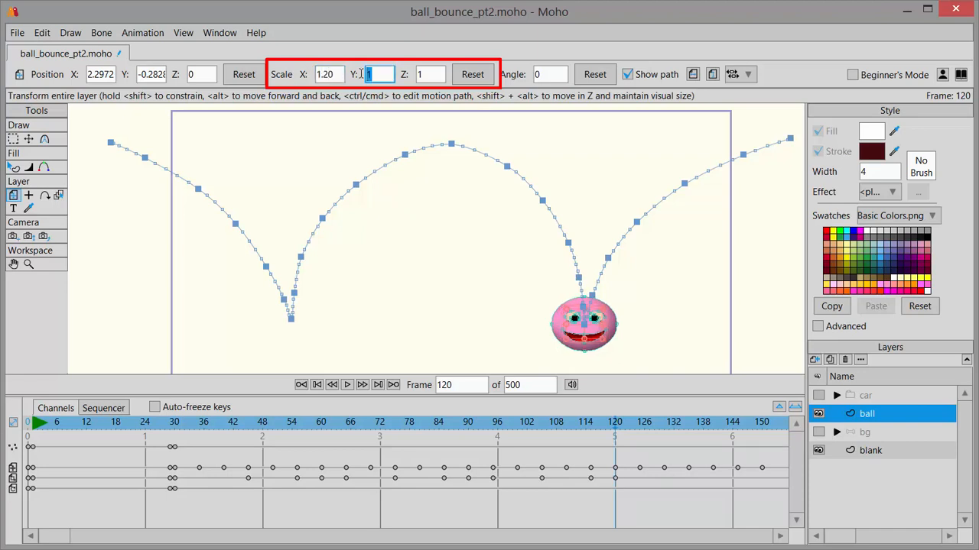
{"action": "type", "text": ".7"}
{"action": "key", "text": "Return"}
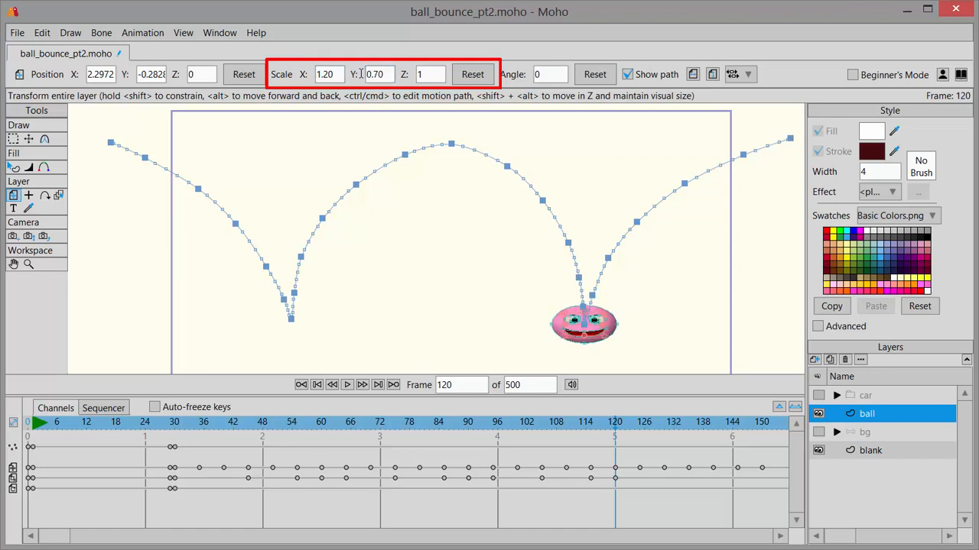
{"action": "left_click", "coordinate": [632, 428]}
{"action": "left_click_drag", "start_coordinate": [632, 428], "coordinate": [638, 429]}
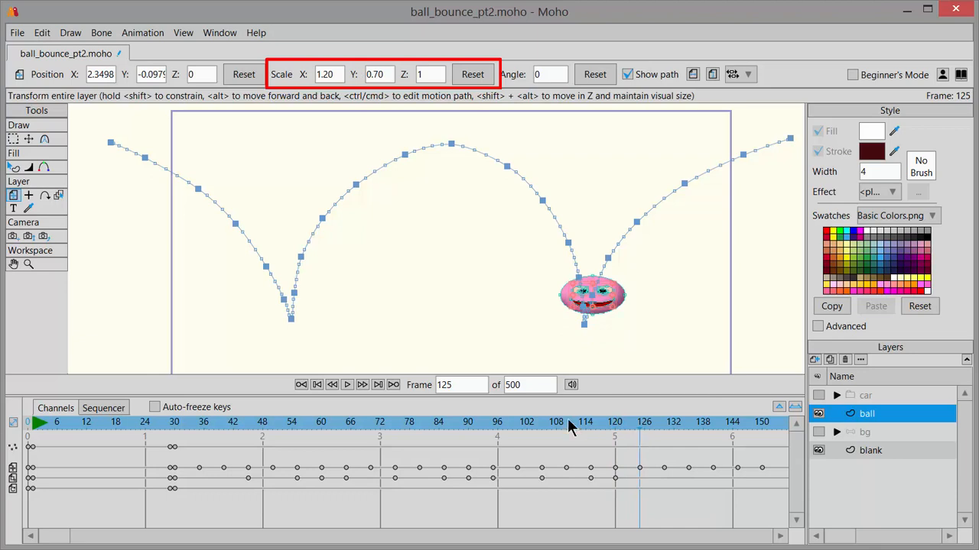
{"action": "left_click", "coordinate": [471, 76]}
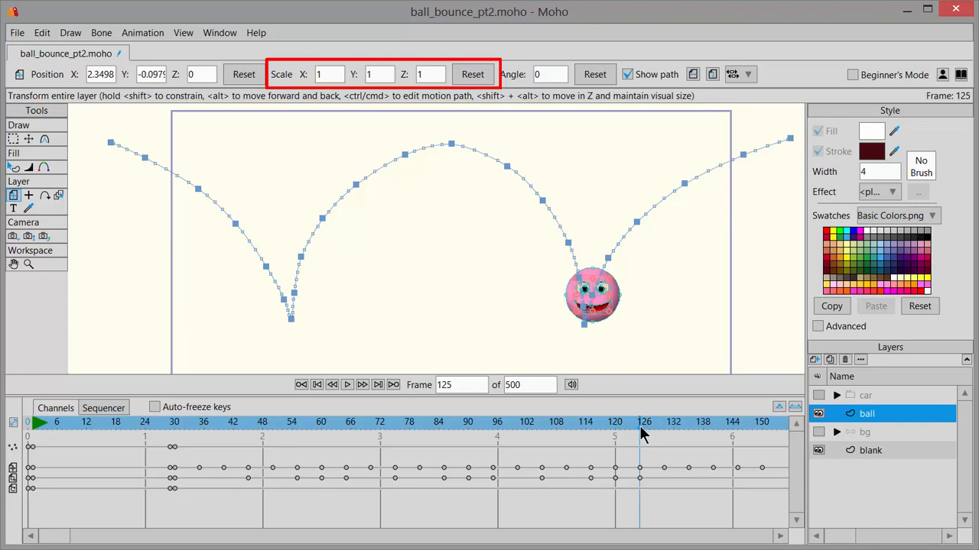
Step: Stretch the ball layer at frame 135 with scale X 0.7 and Y 1.2, and reset its scale at frame 145
{"action": "left_click_drag", "start_coordinate": [642, 434], "coordinate": [665, 441]}
{"action": "left_click_drag", "start_coordinate": [684, 439], "coordinate": [689, 441]}
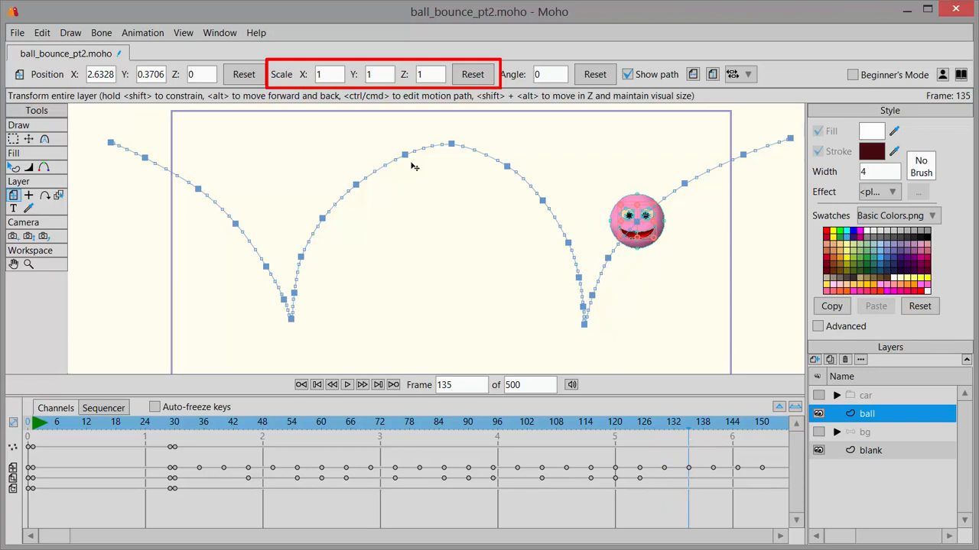
{"action": "left_click_drag", "start_coordinate": [331, 74], "coordinate": [309, 72]}
{"action": "left_click", "coordinate": [377, 71]}
{"action": "type", "text": ".20"}
{"action": "key", "text": "Return"}
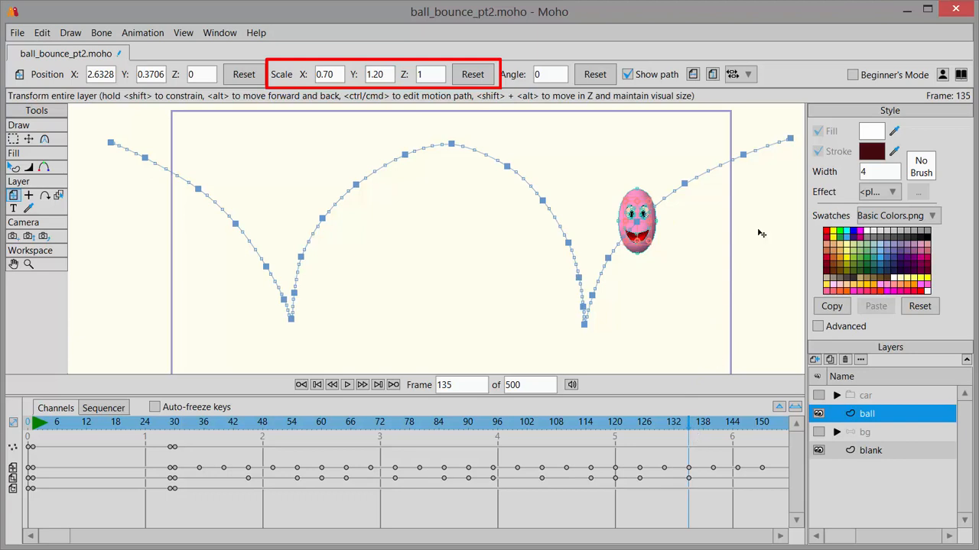
{"action": "left_click_drag", "start_coordinate": [686, 434], "coordinate": [737, 443]}
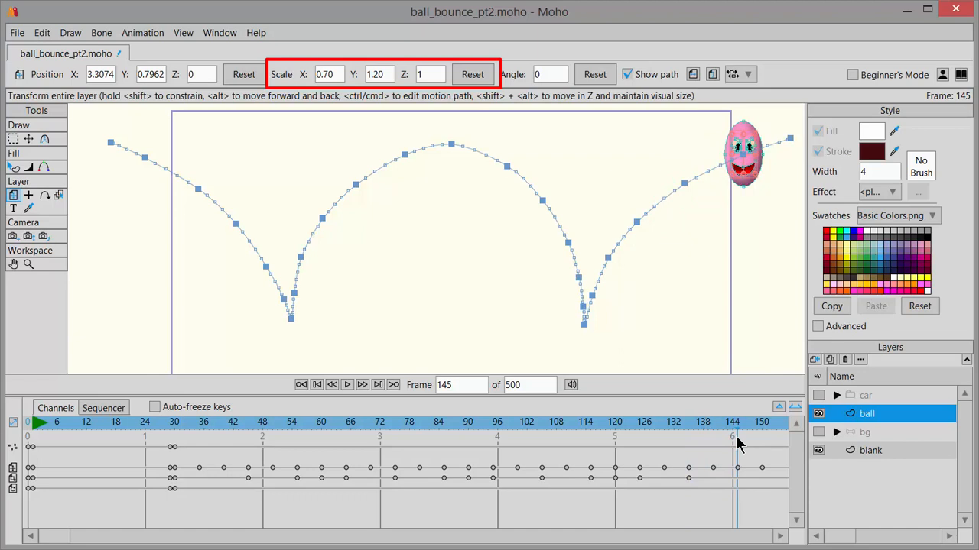
{"action": "left_click", "coordinate": [462, 74]}
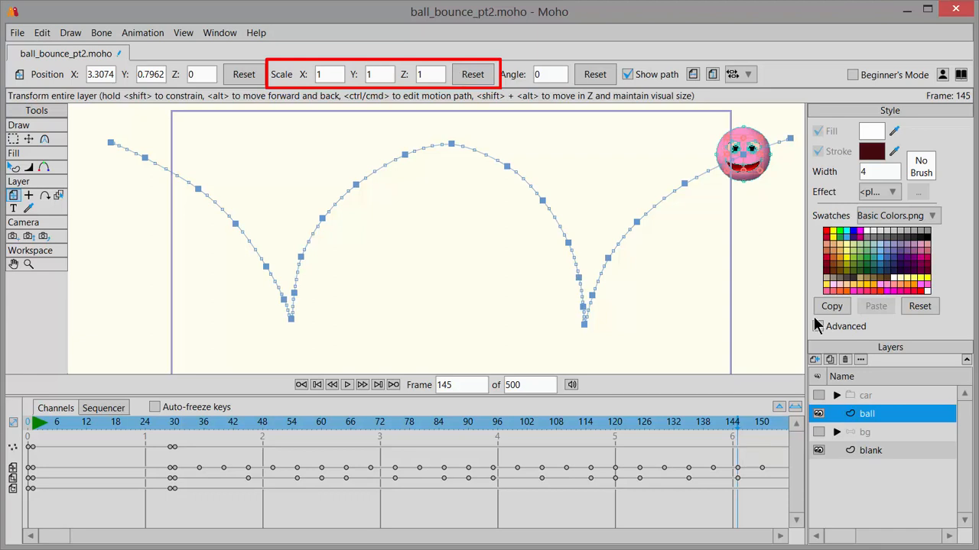
Step: Play back the animation from frame 29 to check the ball's squash and stretch
{"action": "left_click_drag", "start_coordinate": [736, 425], "coordinate": [763, 435]}
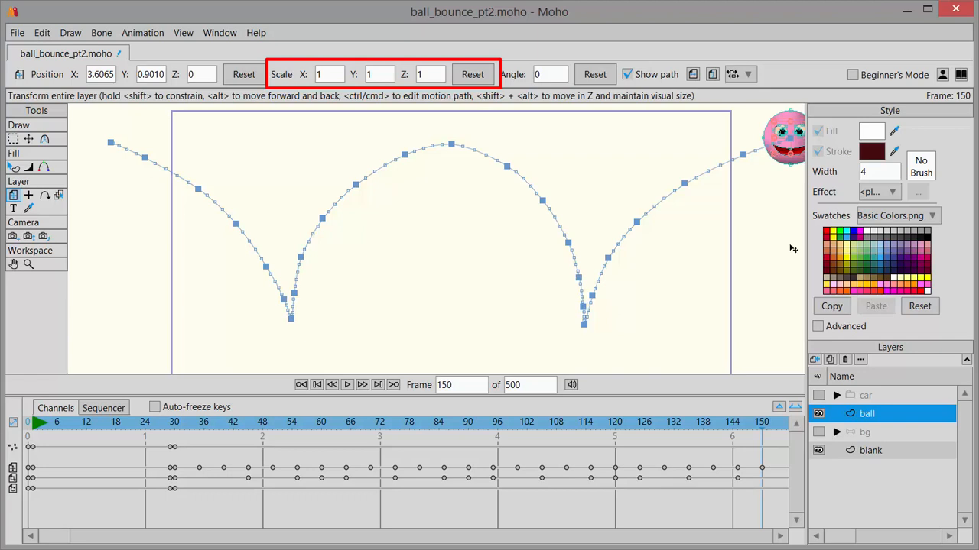
{"action": "left_click_drag", "start_coordinate": [767, 425], "coordinate": [170, 436]}
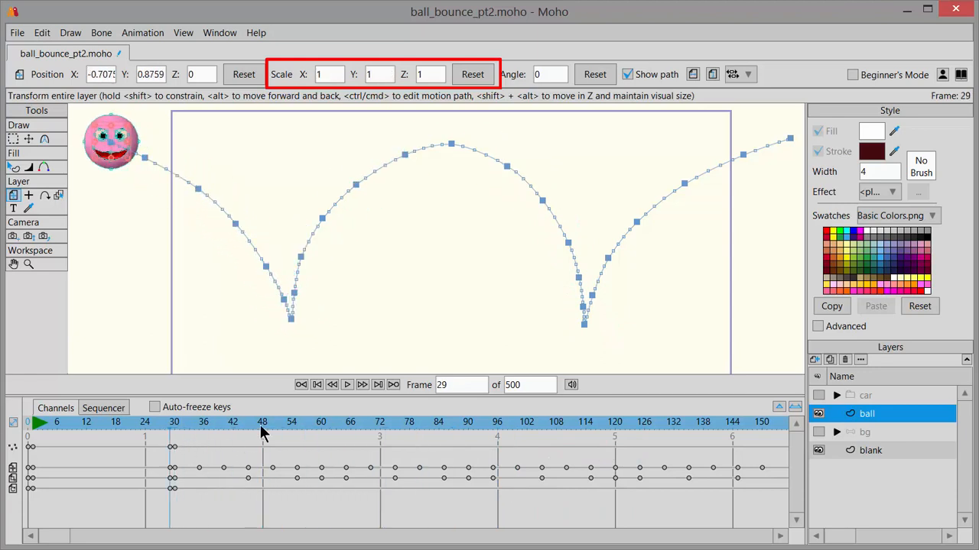
{"action": "left_click", "coordinate": [346, 385]}
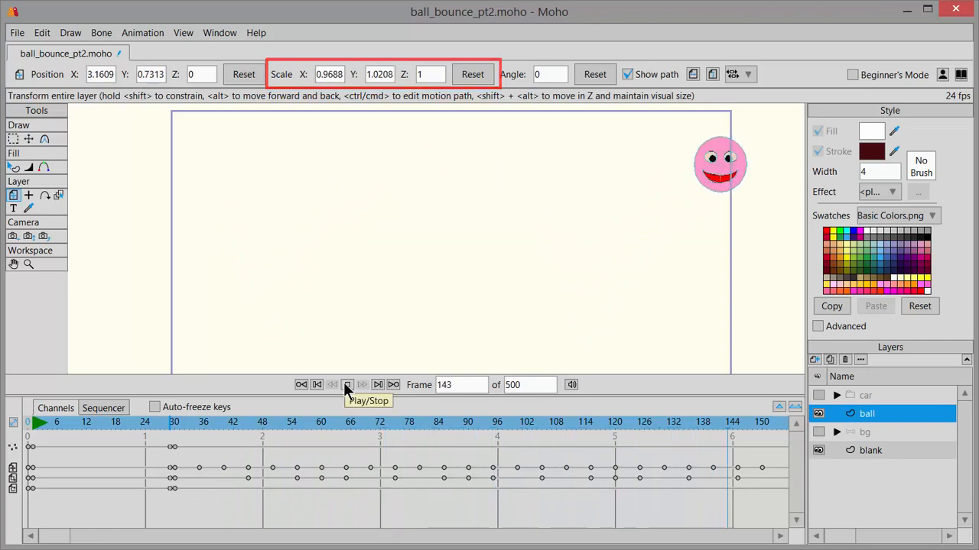
{"action": "left_click", "coordinate": [346, 384]}
Step: Rotate the ball layer at frames 30 and 35 so it tilts along the descending motion path
{"action": "left_click", "coordinate": [174, 422]}
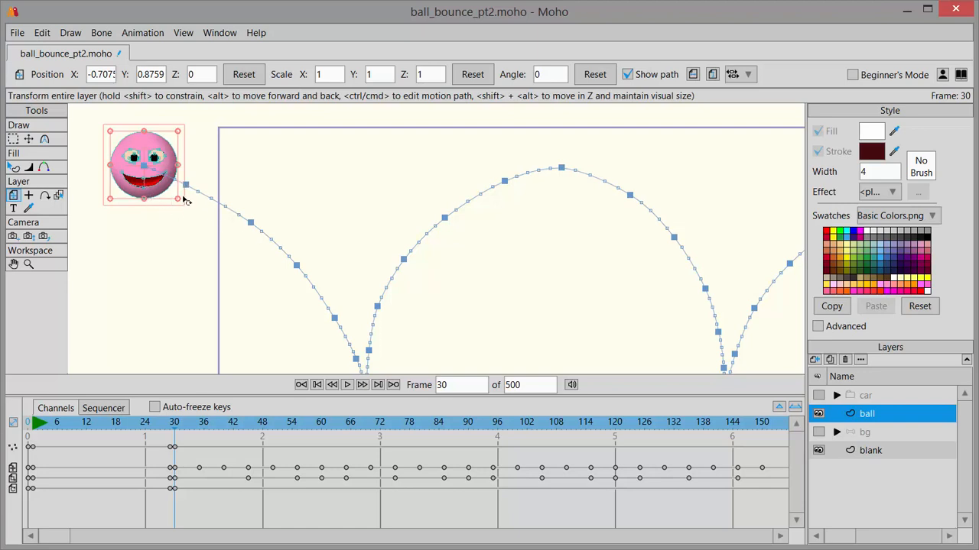
{"action": "left_click_drag", "start_coordinate": [182, 202], "coordinate": [227, 146]}
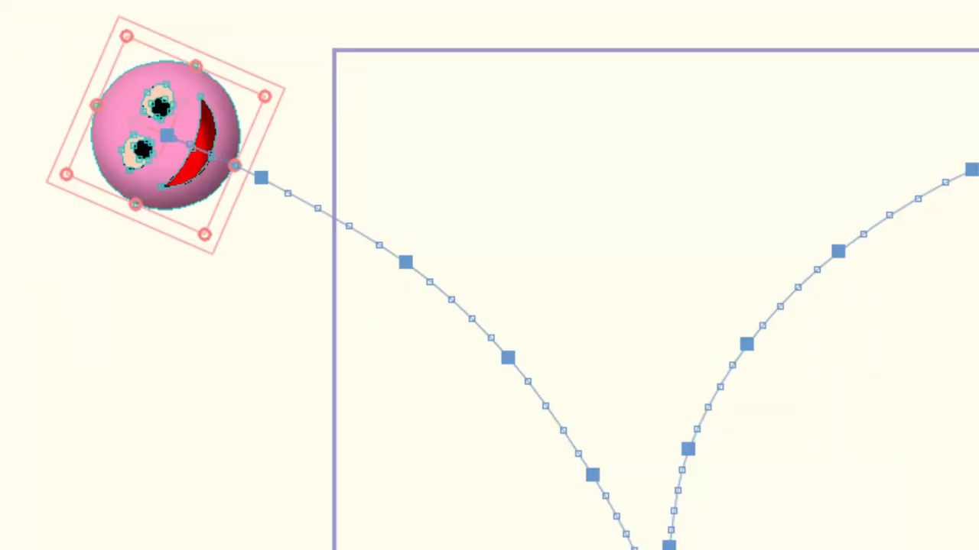
{"action": "key", "text": "Right"}
{"action": "key", "text": "Right"}
{"action": "key", "text": "Right"}
{"action": "key", "text": "Right"}
{"action": "key", "text": "Right"}
{"action": "key", "text": "Right"}
{"action": "key", "text": "Left"}
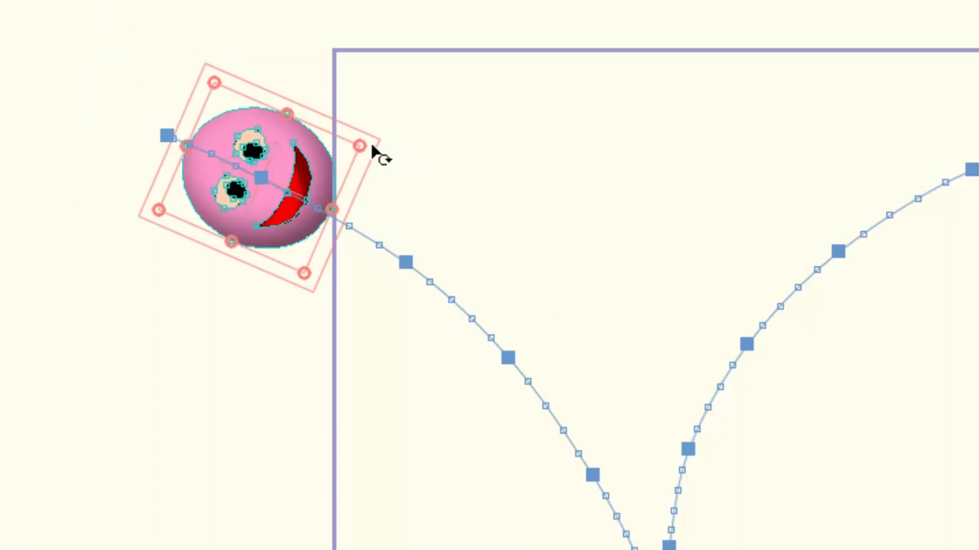
{"action": "mouse_move", "coordinate": [380, 153]}
{"action": "left_mouse_down"}
{"action": "mouse_move", "coordinate": [372, 153]}
{"action": "mouse_move", "coordinate": [384, 166]}
{"action": "left_mouse_up"}
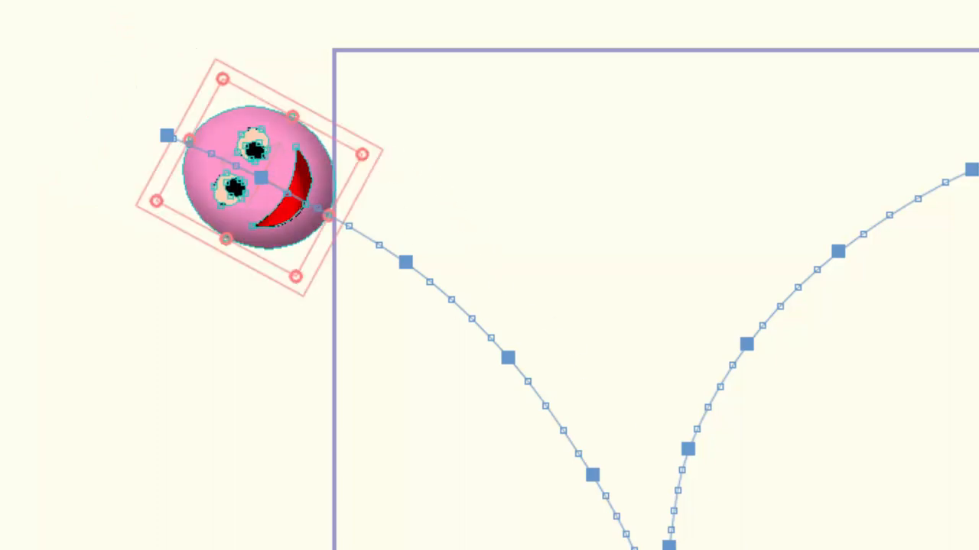
Step: Rotate the ball layer slightly at frame 40 to follow the curve of the first descent
{"action": "key", "text": "Right"}
{"action": "key", "text": "Right"}
{"action": "key", "text": "Right"}
{"action": "key", "text": "Right"}
{"action": "key", "text": "Right"}
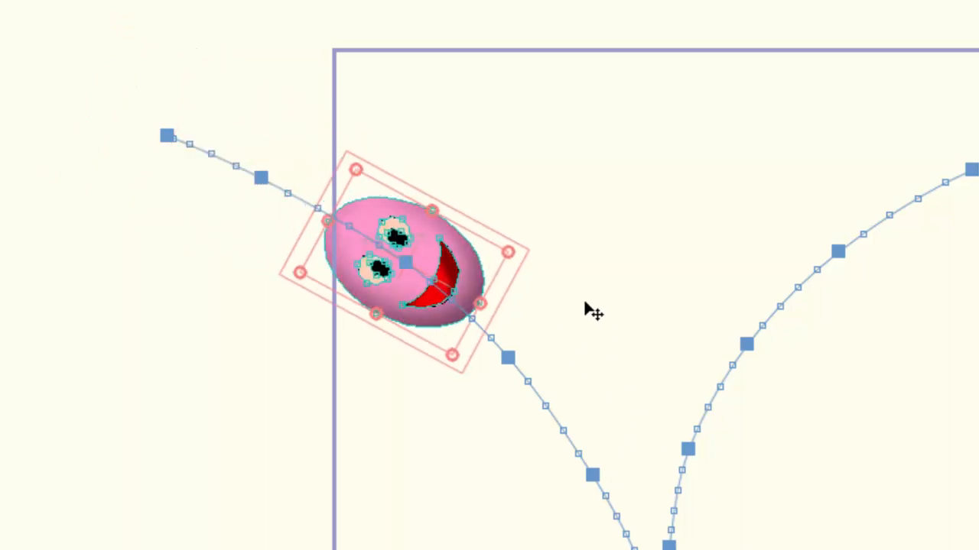
{"action": "left_click_drag", "start_coordinate": [524, 258], "coordinate": [525, 275]}
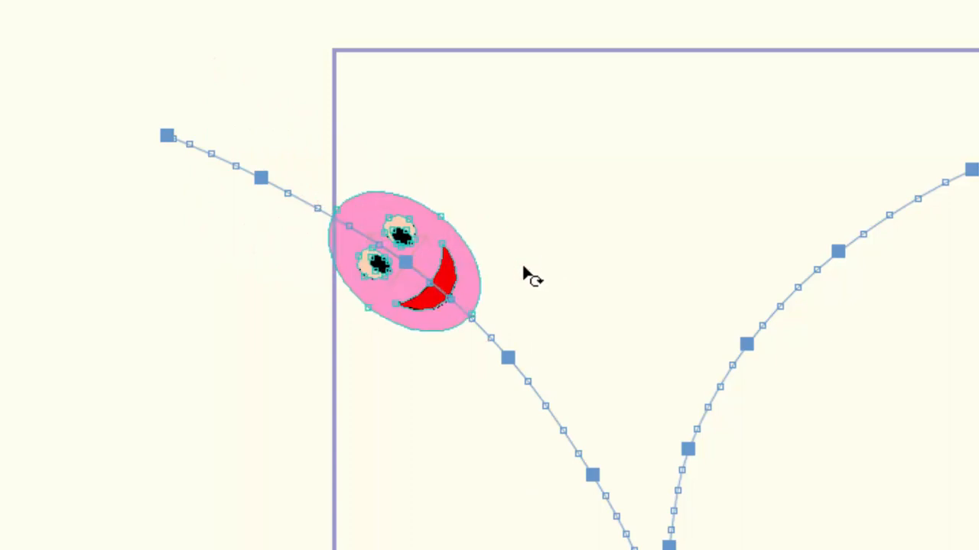
Step: Rotate the ball layer at frame 45 to an angle of about 38.7 degrees
{"action": "key", "text": "Right"}
{"action": "key", "text": "Right"}
{"action": "key", "text": "Right"}
{"action": "key", "text": "Right"}
{"action": "key", "text": "Right"}
{"action": "key", "text": "Right"}
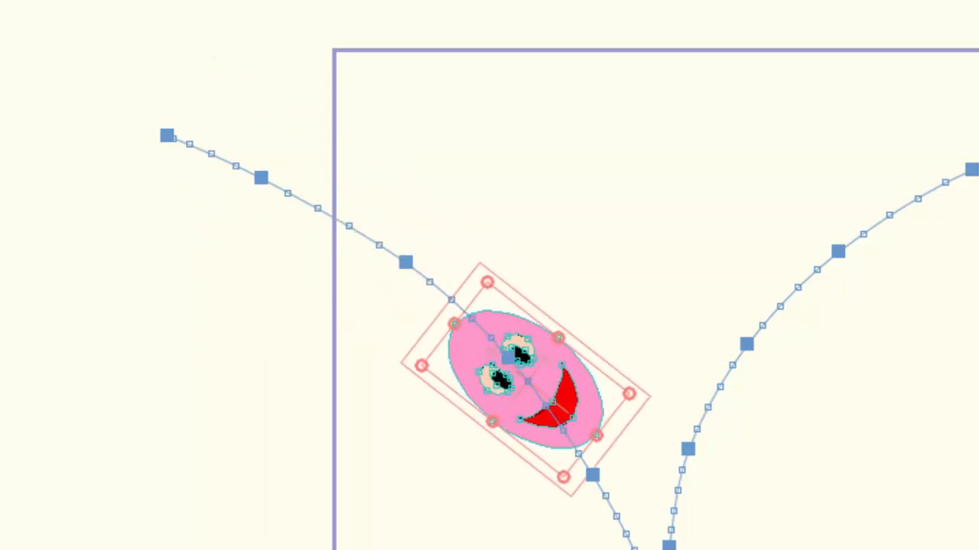
{"action": "key", "text": "Left"}
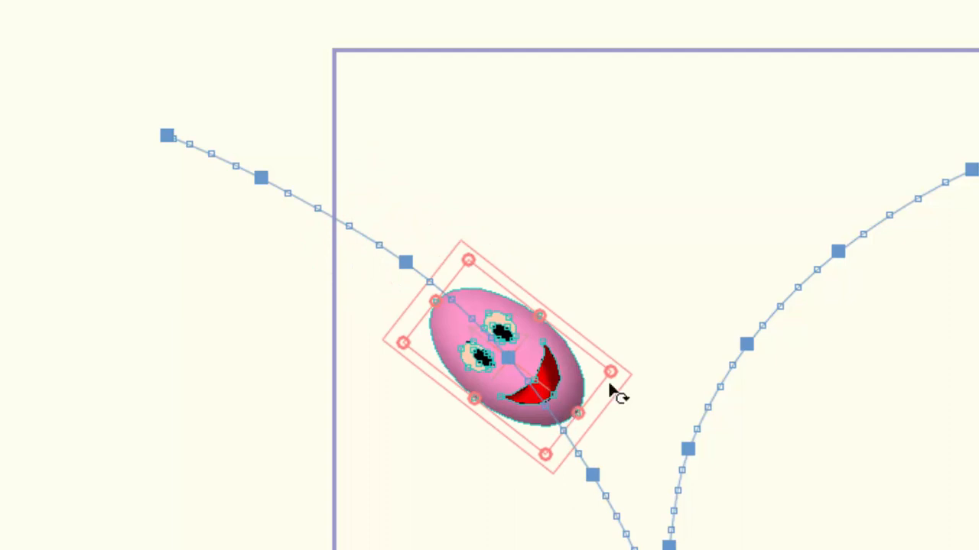
{"action": "mouse_move", "coordinate": [624, 385]}
{"action": "left_mouse_down"}
{"action": "mouse_move", "coordinate": [617, 408]}
{"action": "mouse_move", "coordinate": [620, 397]}
{"action": "left_mouse_up"}
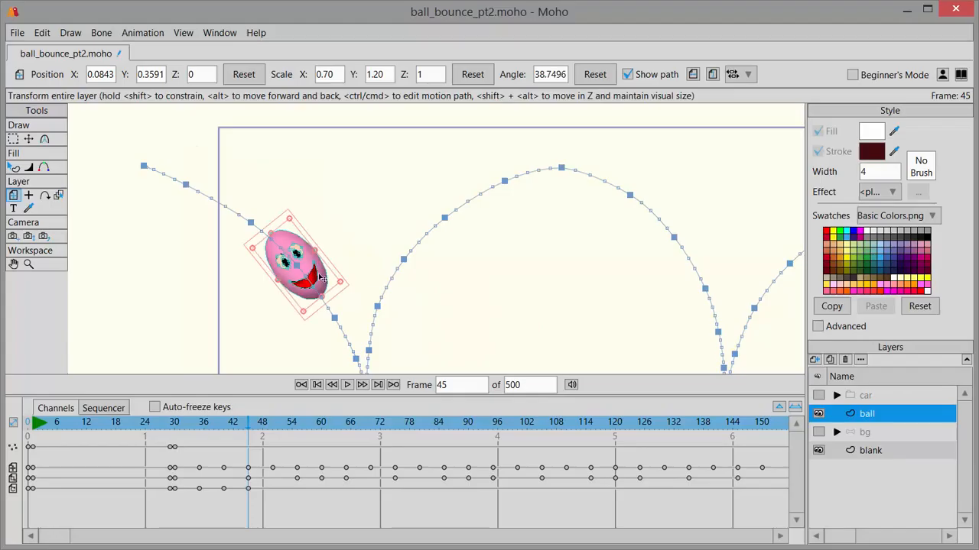
Step: Rotate the ball layer to an angle of about 27 degrees at frame 50 and about 18.6 degrees at frame 55
{"action": "left_click", "coordinate": [269, 430]}
{"action": "left_click", "coordinate": [275, 433]}
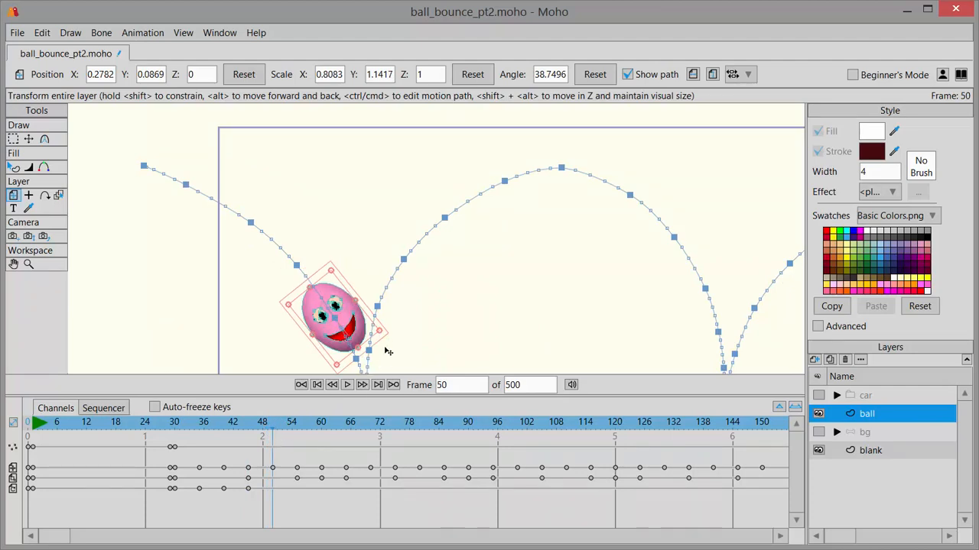
{"action": "mouse_move", "coordinate": [386, 339]}
{"action": "left_mouse_down"}
{"action": "mouse_move", "coordinate": [383, 346]}
{"action": "mouse_move", "coordinate": [430, 343]}
{"action": "mouse_move", "coordinate": [448, 271]}
{"action": "mouse_move", "coordinate": [437, 199]}
{"action": "mouse_move", "coordinate": [443, 221]}
{"action": "left_mouse_up"}
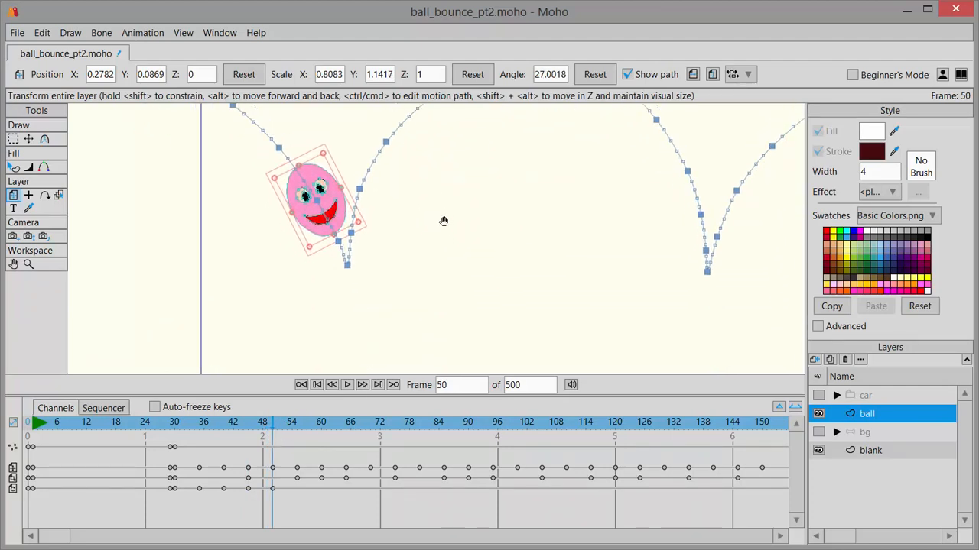
{"action": "mouse_move", "coordinate": [290, 422]}
{"action": "left_mouse_down"}
{"action": "mouse_move", "coordinate": [290, 433]}
{"action": "mouse_move", "coordinate": [302, 428]}
{"action": "left_mouse_up"}
{"action": "scroll", "coordinate": [375, 316], "scroll_direction": "up", "scroll_amount": 4}
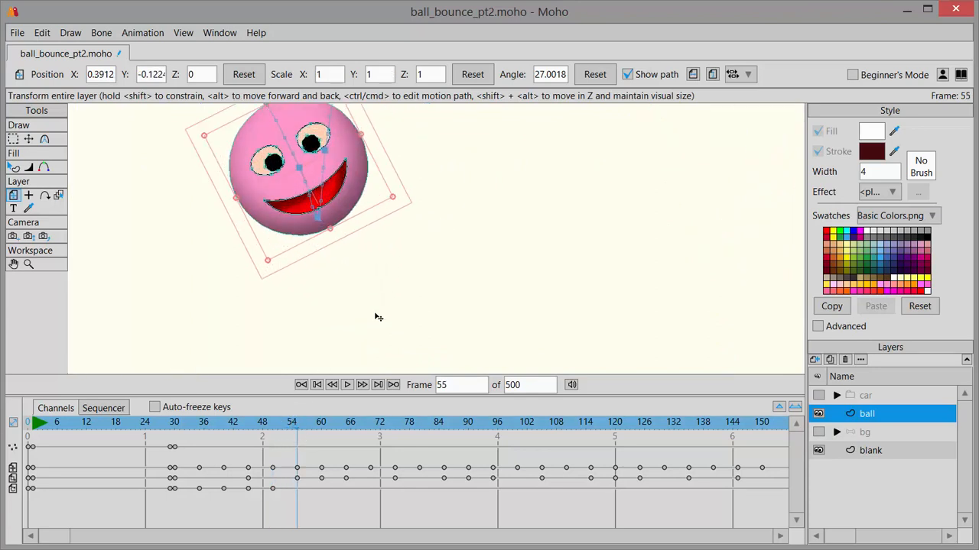
{"action": "left_click_drag", "start_coordinate": [404, 205], "coordinate": [396, 218]}
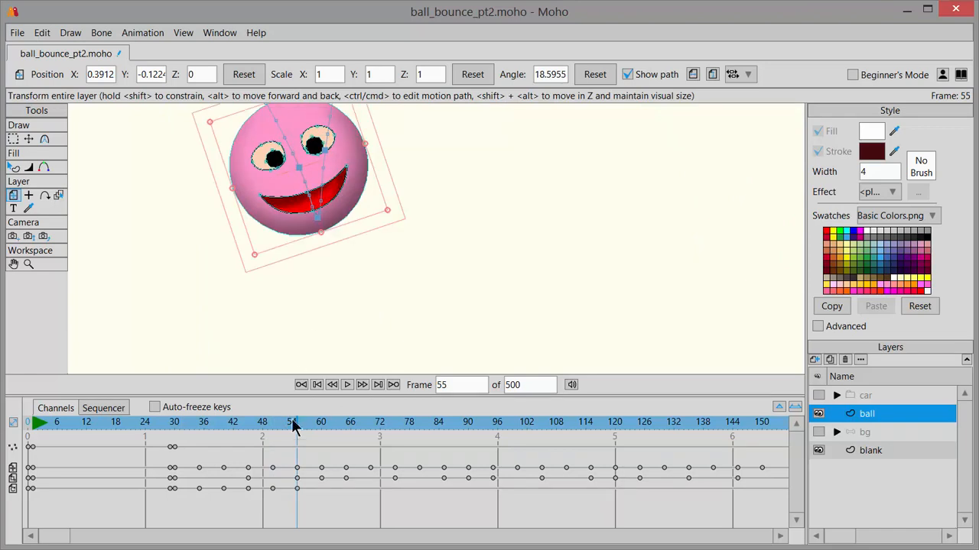
Step: Level the ball layer to about -0.7 degrees at frame 60, and rotate it to about -10 degrees at frame 65
{"action": "left_click_drag", "start_coordinate": [295, 426], "coordinate": [321, 437]}
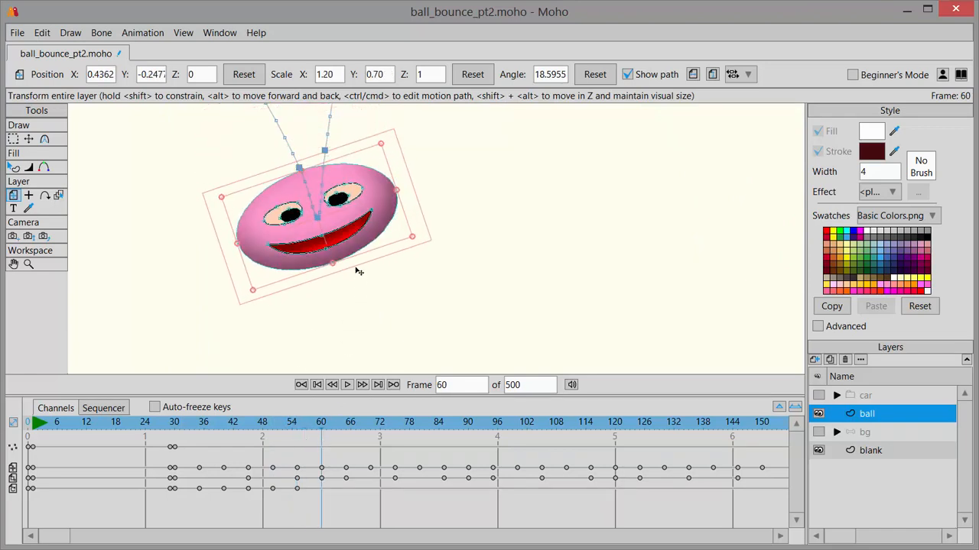
{"action": "mouse_move", "coordinate": [417, 241]}
{"action": "left_mouse_down"}
{"action": "mouse_move", "coordinate": [387, 257]}
{"action": "mouse_move", "coordinate": [412, 269]}
{"action": "left_mouse_up"}
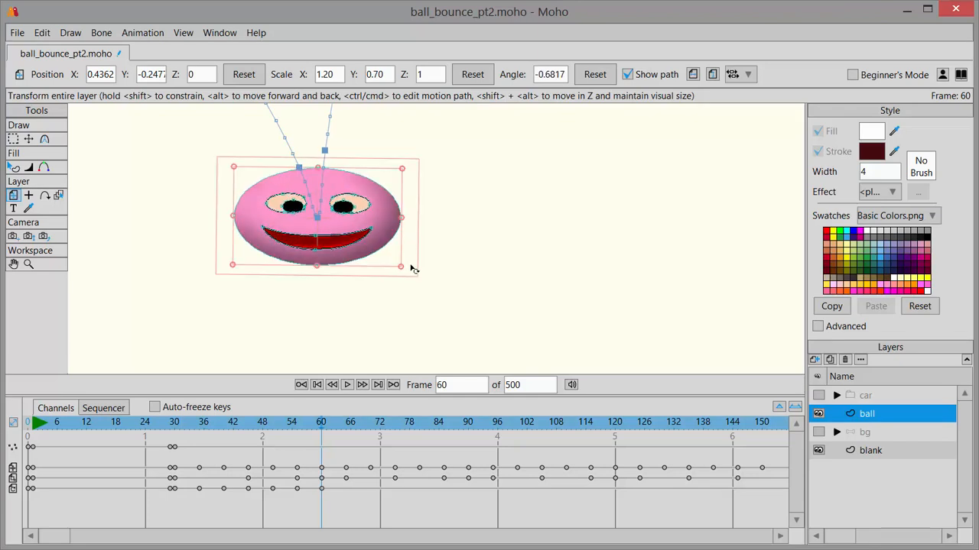
{"action": "left_click_drag", "start_coordinate": [323, 422], "coordinate": [346, 435]}
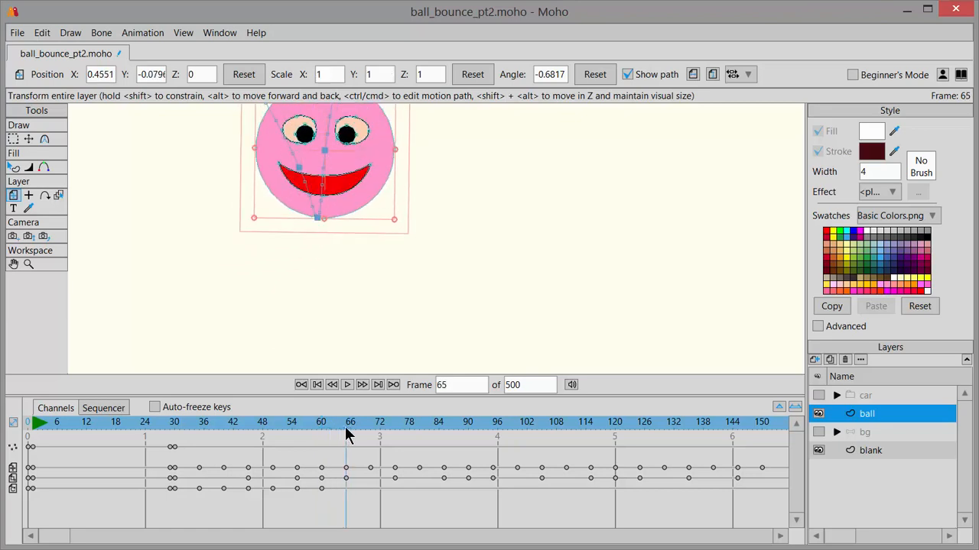
{"action": "left_click_drag", "start_coordinate": [456, 195], "coordinate": [440, 322]}
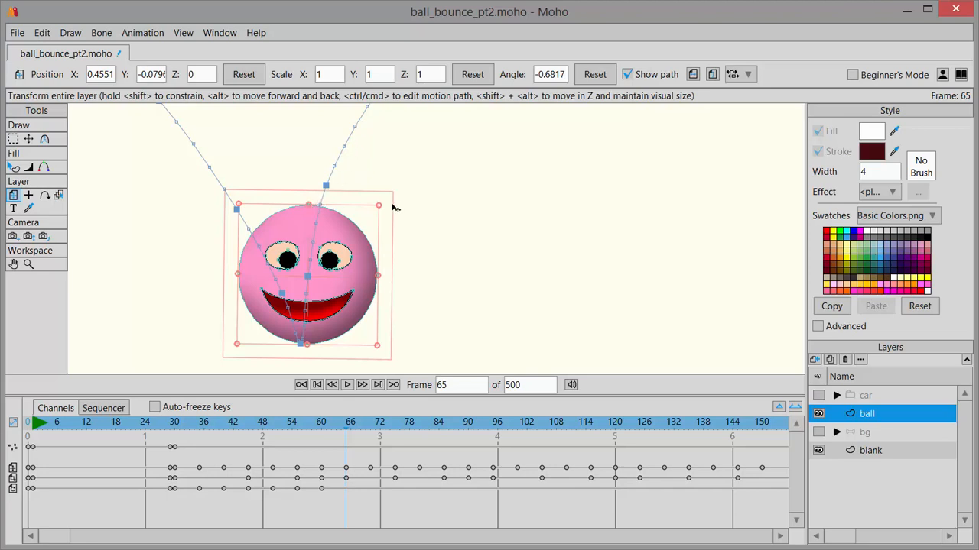
{"action": "left_click_drag", "start_coordinate": [388, 212], "coordinate": [399, 222]}
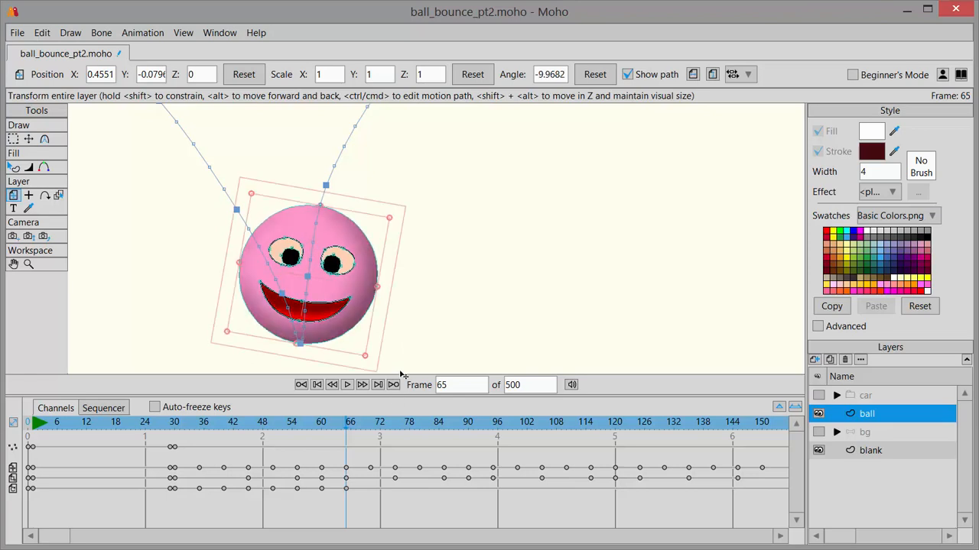
Step: Rotate the ball layer to about -25.6 degrees at frame 70 and about -40.2 degrees at frame 75
{"action": "left_click_drag", "start_coordinate": [354, 430], "coordinate": [371, 433]}
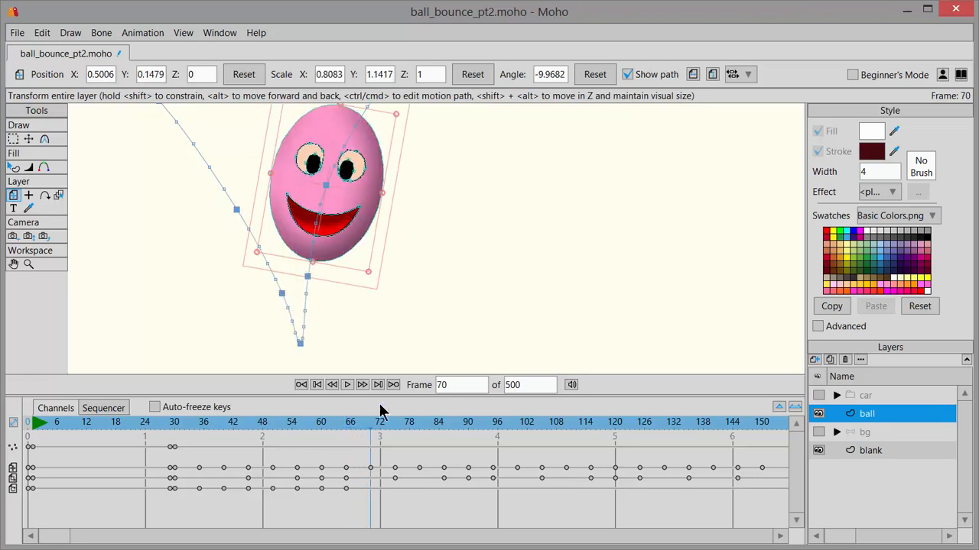
{"action": "left_click_drag", "start_coordinate": [399, 125], "coordinate": [432, 149]}
{"action": "left_click_drag", "start_coordinate": [505, 169], "coordinate": [439, 338]}
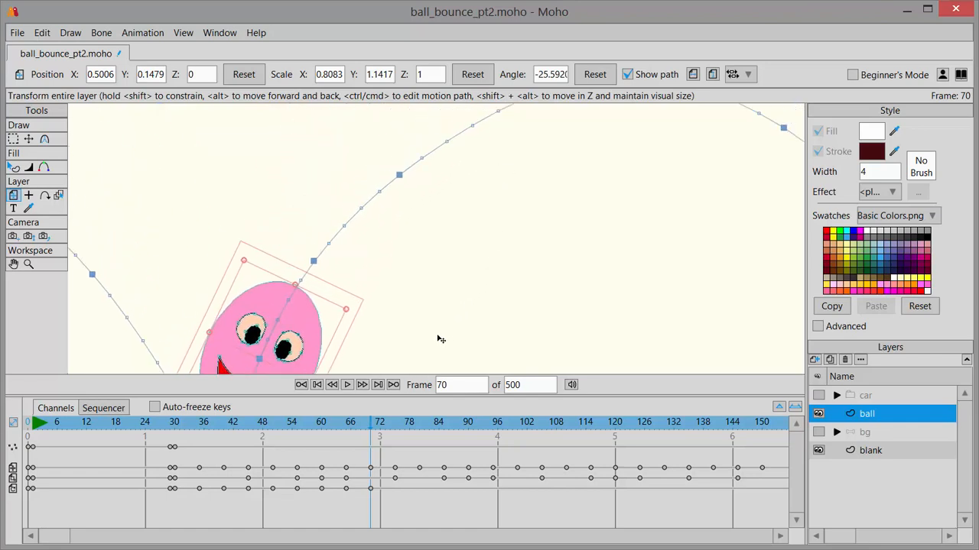
{"action": "left_click_drag", "start_coordinate": [388, 432], "coordinate": [396, 431]}
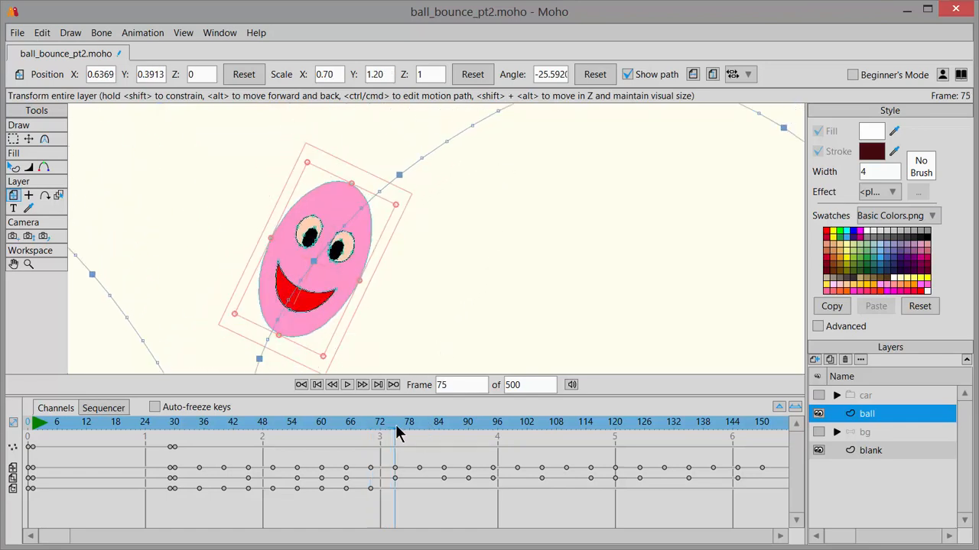
{"action": "left_click_drag", "start_coordinate": [406, 211], "coordinate": [416, 236]}
Step: Rotate the ball layer to about -54.6 degrees at frame 80 and about -32.2 degrees at frame 85
{"action": "left_click_drag", "start_coordinate": [394, 432], "coordinate": [425, 434]}
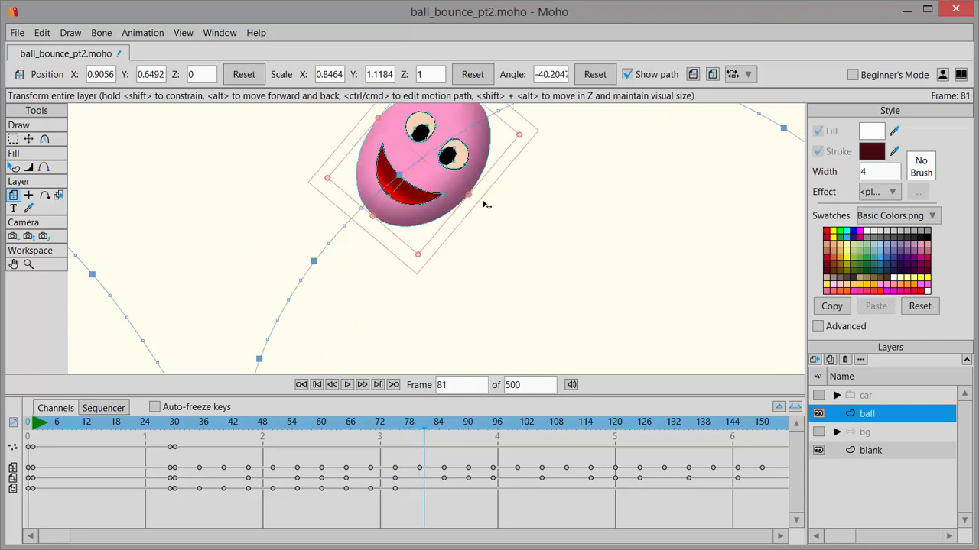
{"action": "left_click", "coordinate": [419, 435]}
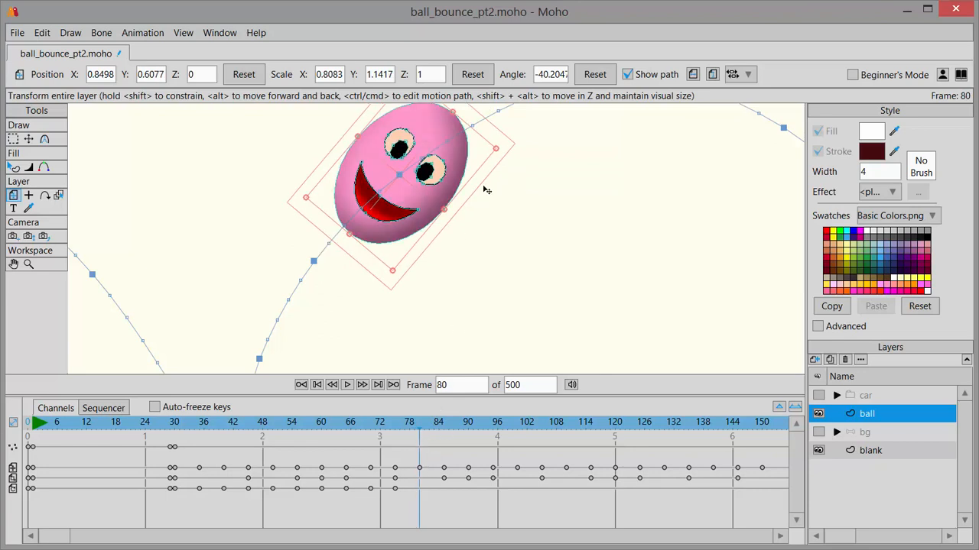
{"action": "left_click_drag", "start_coordinate": [498, 159], "coordinate": [498, 184]}
{"action": "left_click_drag", "start_coordinate": [564, 261], "coordinate": [502, 309]}
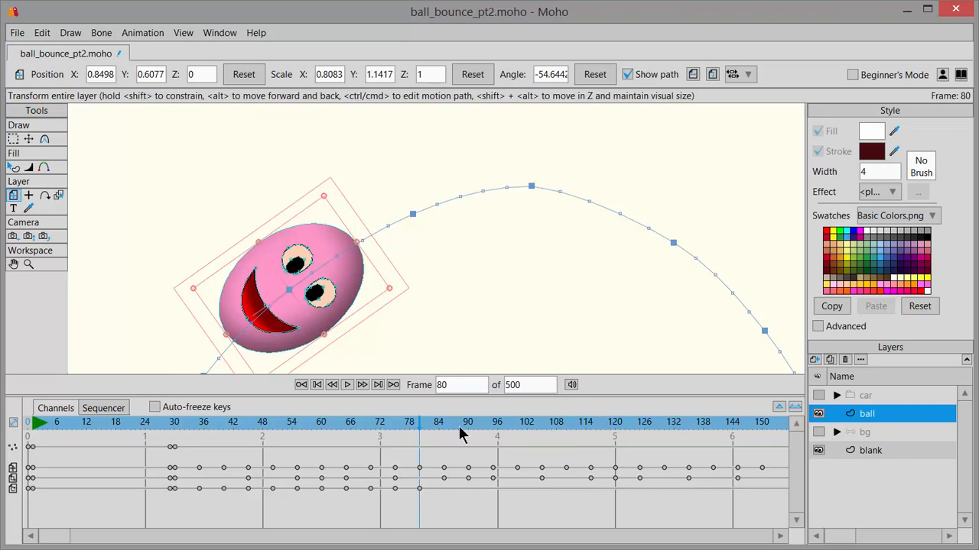
{"action": "left_click_drag", "start_coordinate": [419, 427], "coordinate": [444, 441]}
{"action": "left_click_drag", "start_coordinate": [518, 239], "coordinate": [539, 197]}
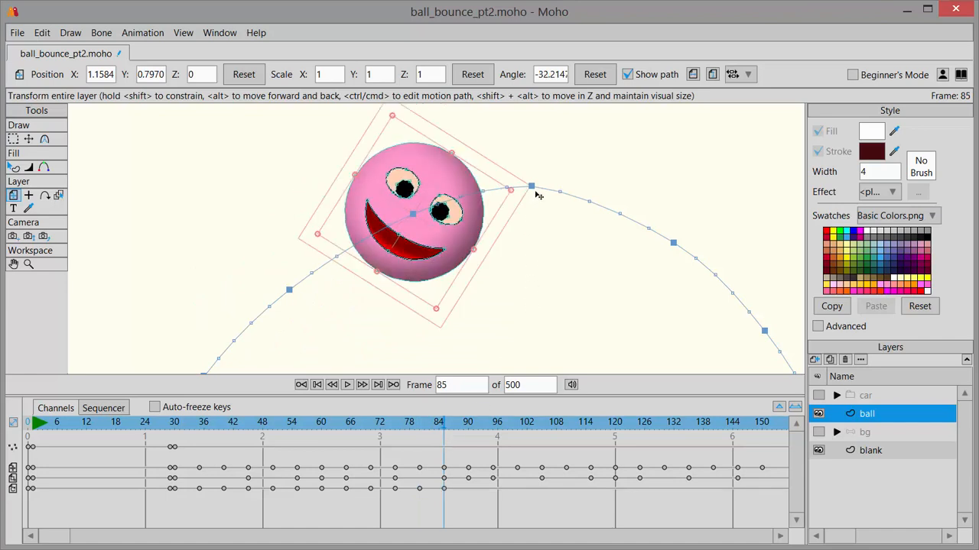
Step: Level the ball layer to about 0.9 degrees at frame 90, and rotate it to about 50 degrees at frame 95
{"action": "left_click_drag", "start_coordinate": [443, 432], "coordinate": [470, 441]}
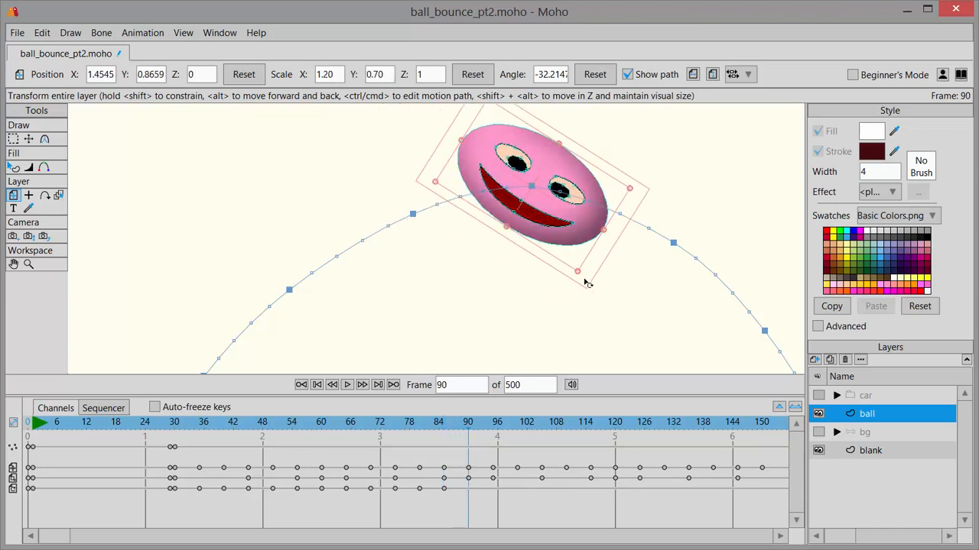
{"action": "left_click_drag", "start_coordinate": [585, 283], "coordinate": [613, 252]}
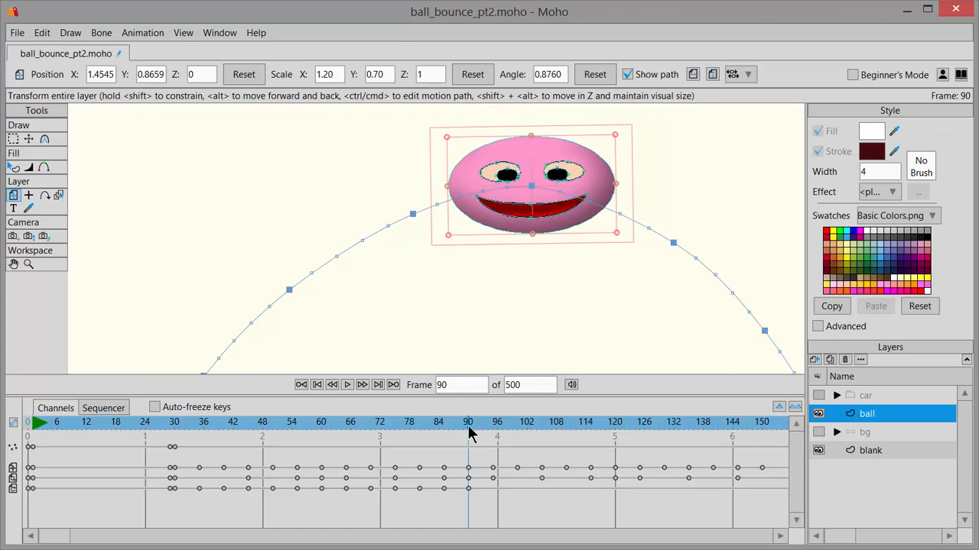
{"action": "left_click_drag", "start_coordinate": [470, 434], "coordinate": [494, 441]}
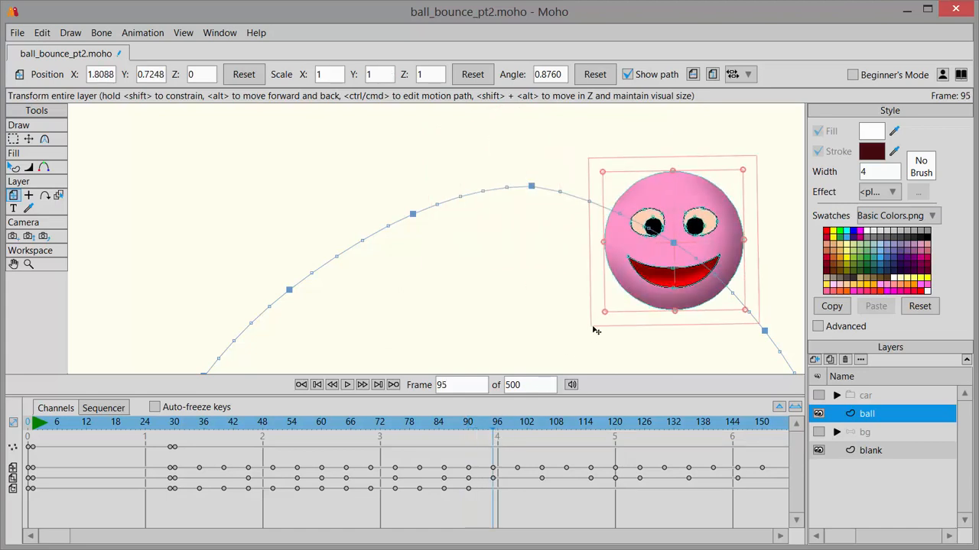
{"action": "left_click_drag", "start_coordinate": [601, 323], "coordinate": [686, 352]}
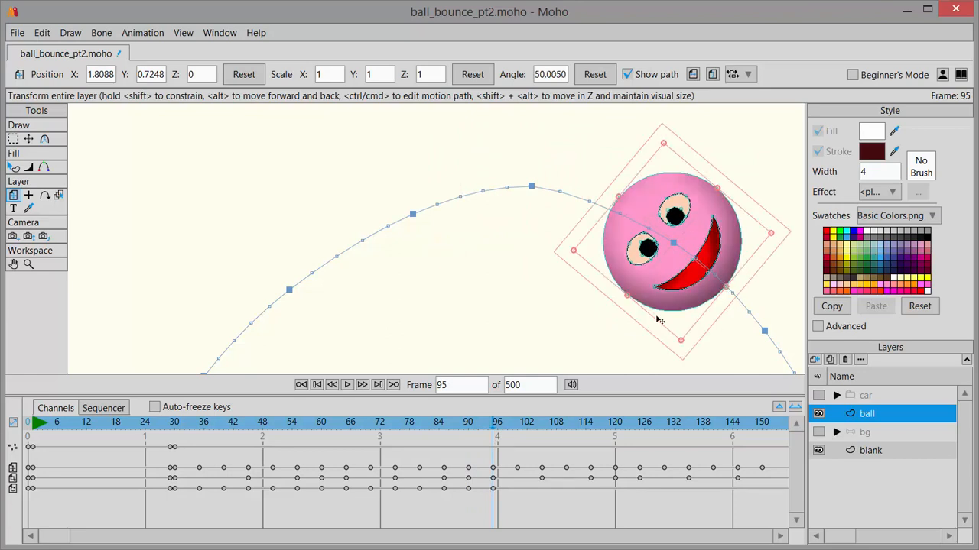
Step: Rotate the ball layer at frame 100 to an angle of about 34.3 degrees
{"action": "scroll", "coordinate": [536, 328], "scroll_direction": "down", "scroll_amount": 3}
{"action": "left_click_drag", "start_coordinate": [545, 334], "coordinate": [361, 205]}
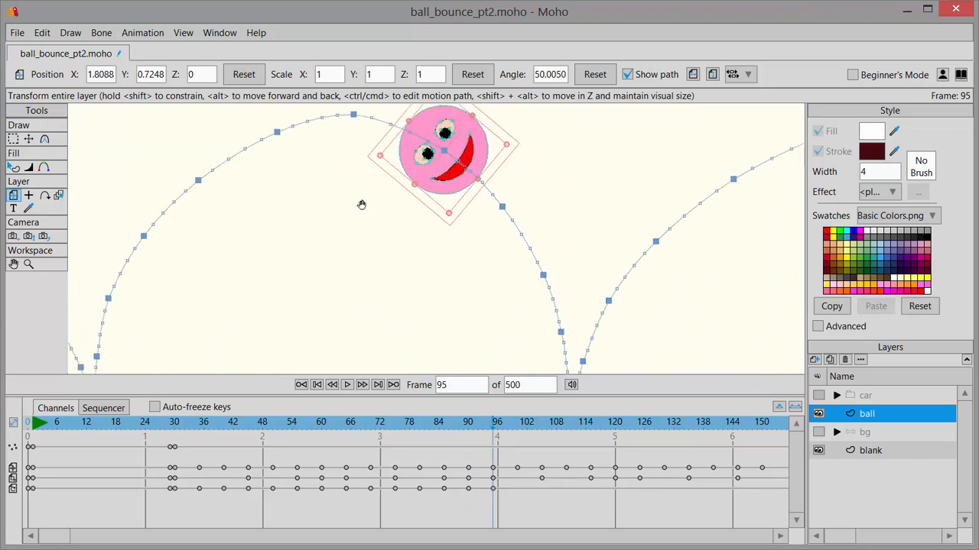
{"action": "left_click", "coordinate": [498, 434]}
{"action": "left_click", "coordinate": [516, 434]}
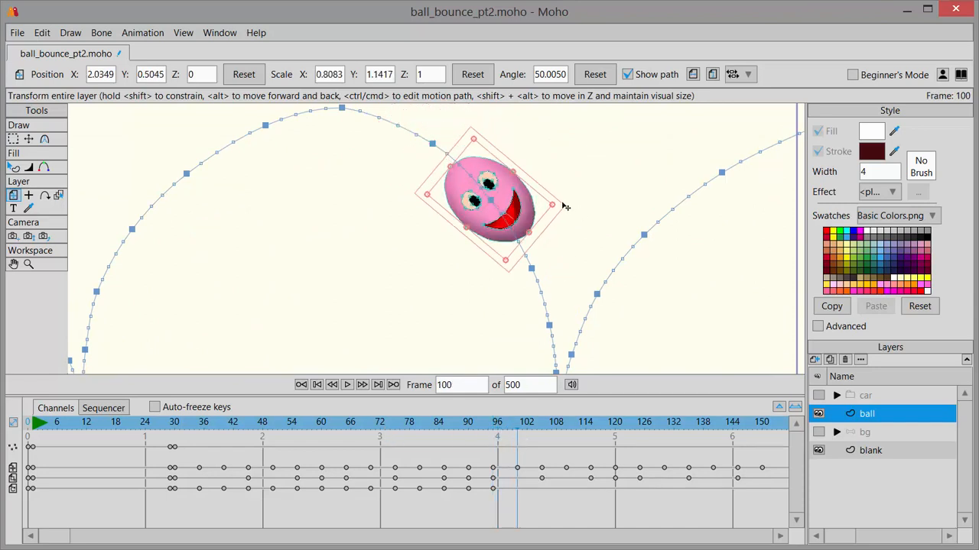
{"action": "left_click_drag", "start_coordinate": [564, 209], "coordinate": [557, 225]}
Step: Play back the animation from frame 27 to check the ball's rotation, and return to frame 95
{"action": "scroll", "coordinate": [397, 273], "scroll_direction": "down", "scroll_amount": 3}
{"action": "left_click_drag", "start_coordinate": [377, 312], "coordinate": [470, 278]}
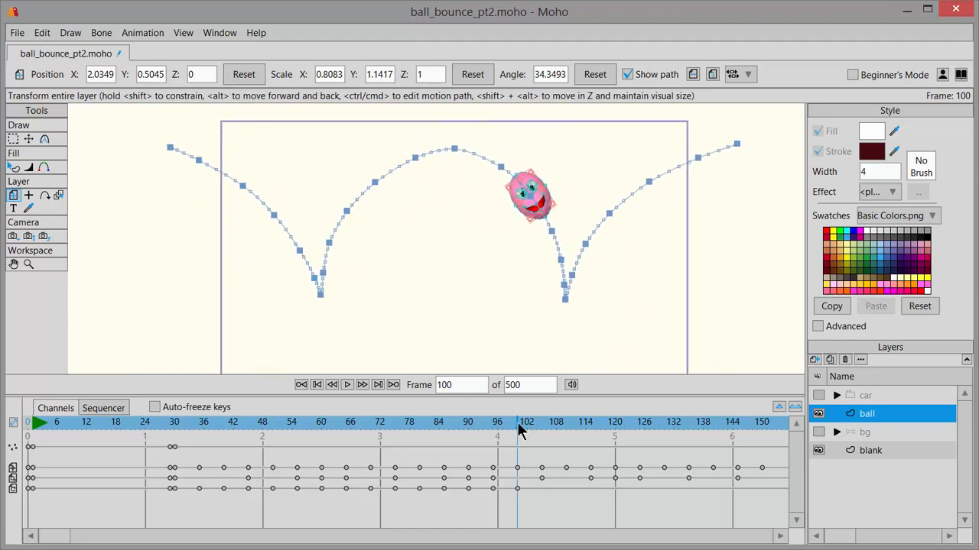
{"action": "left_click_drag", "start_coordinate": [518, 428], "coordinate": [161, 436]}
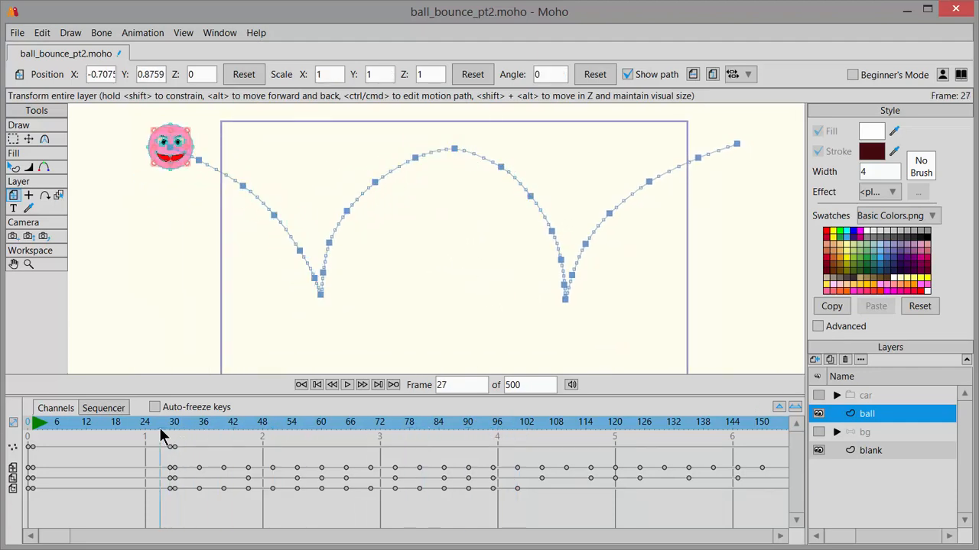
{"action": "left_click", "coordinate": [348, 382]}
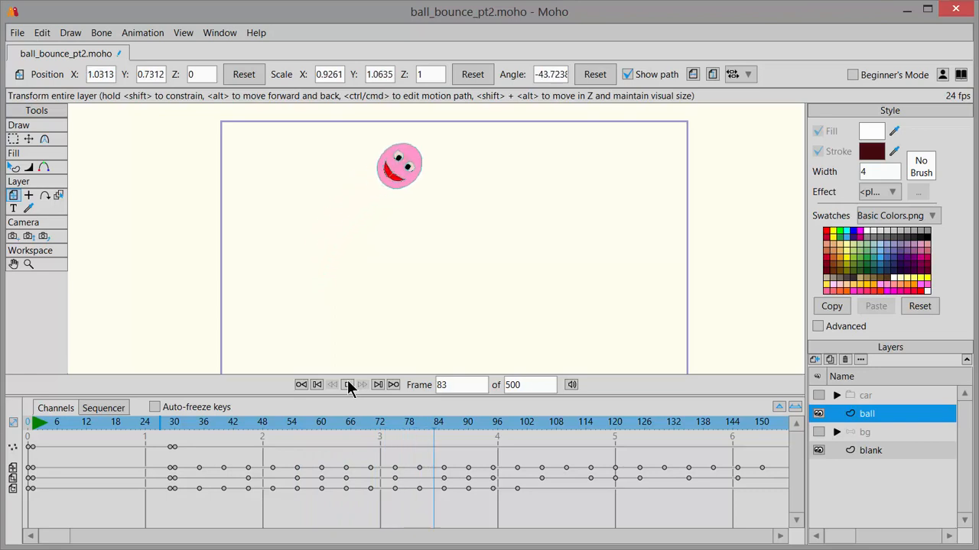
{"action": "left_click", "coordinate": [348, 383]}
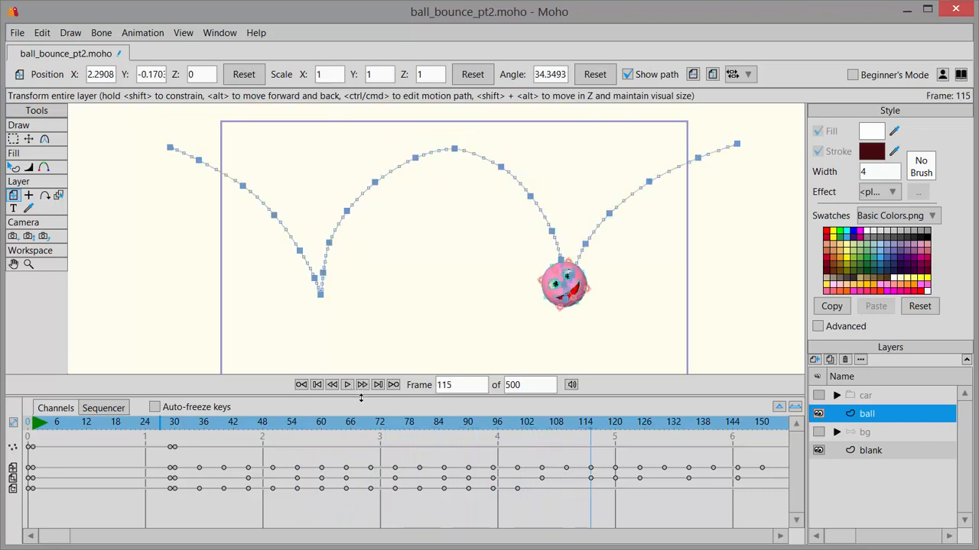
{"action": "left_click_drag", "start_coordinate": [588, 424], "coordinate": [494, 436]}
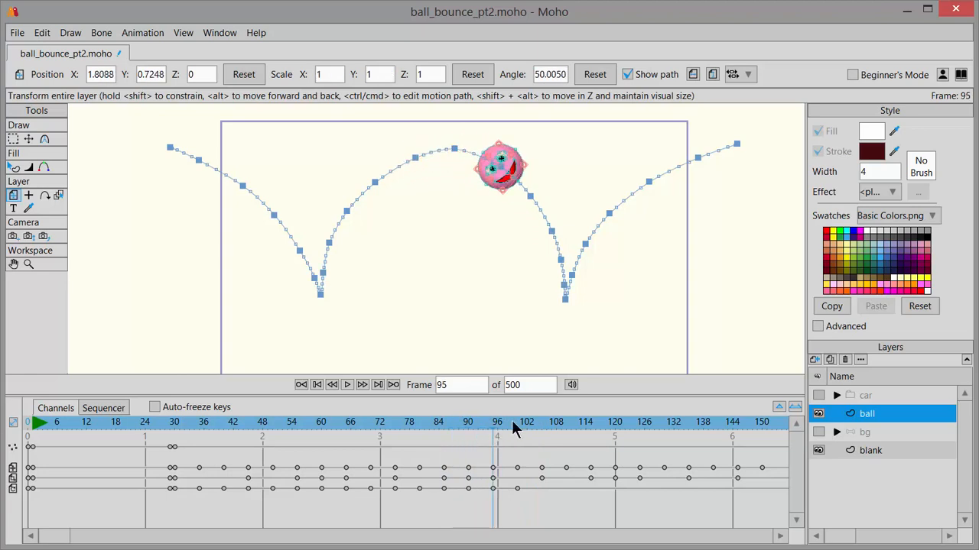